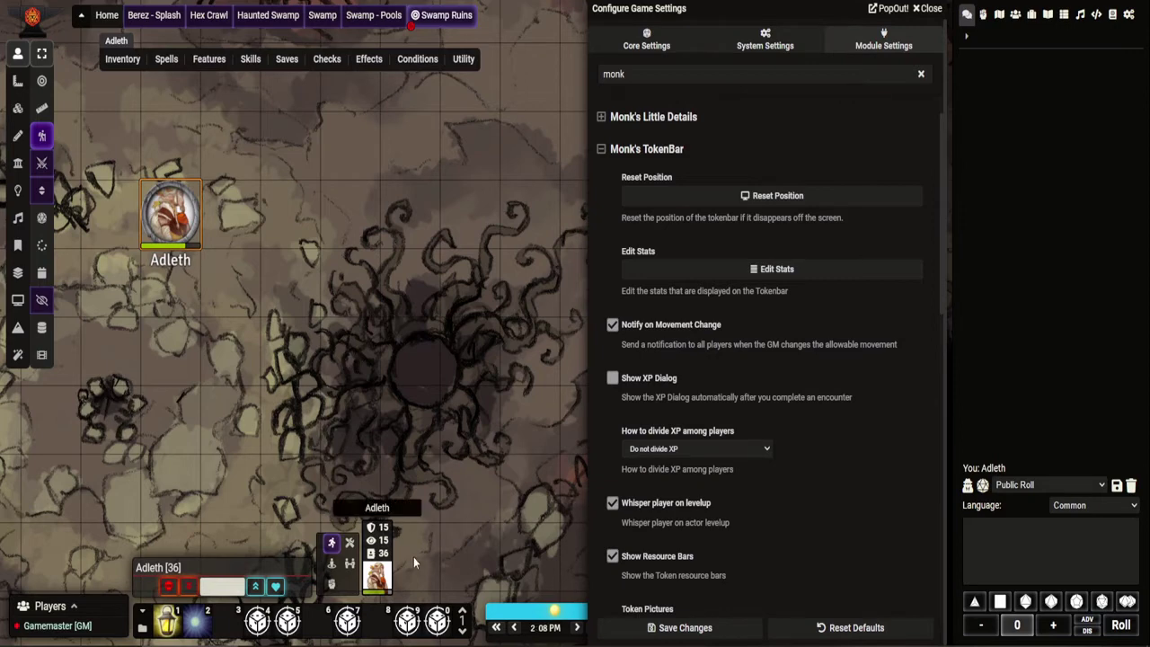
Deselect Adleth's token and add tokens for Brillo, Johann and Lord Stoutmight to the scene around it.
key(Escape)
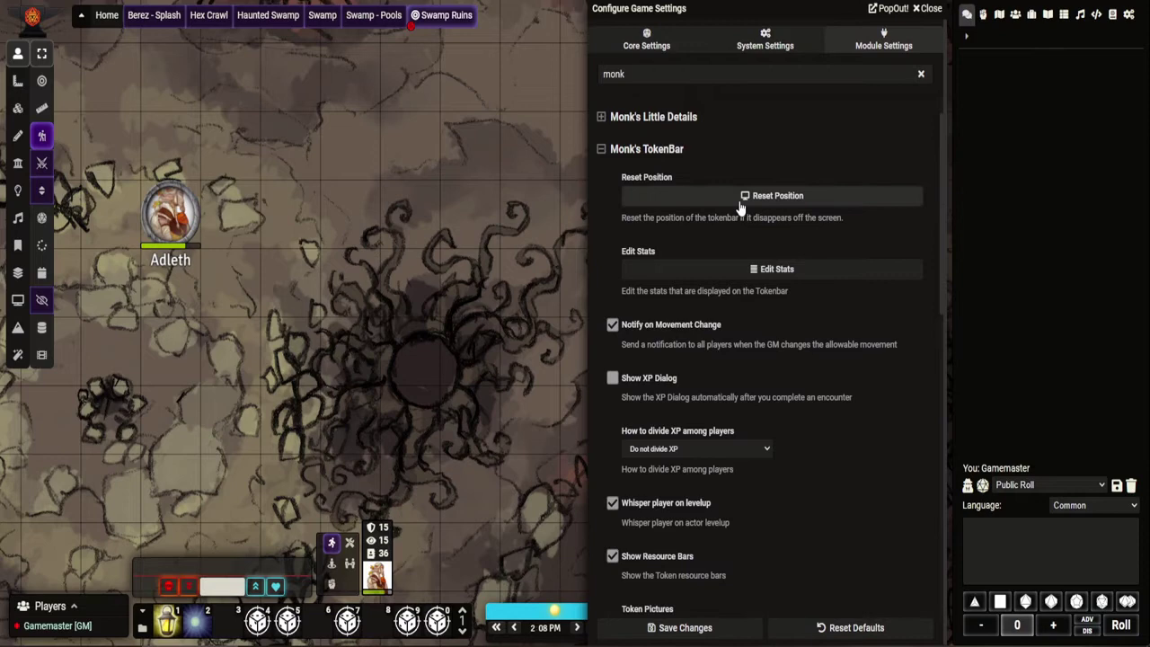
scroll(765, 339, down, 2)
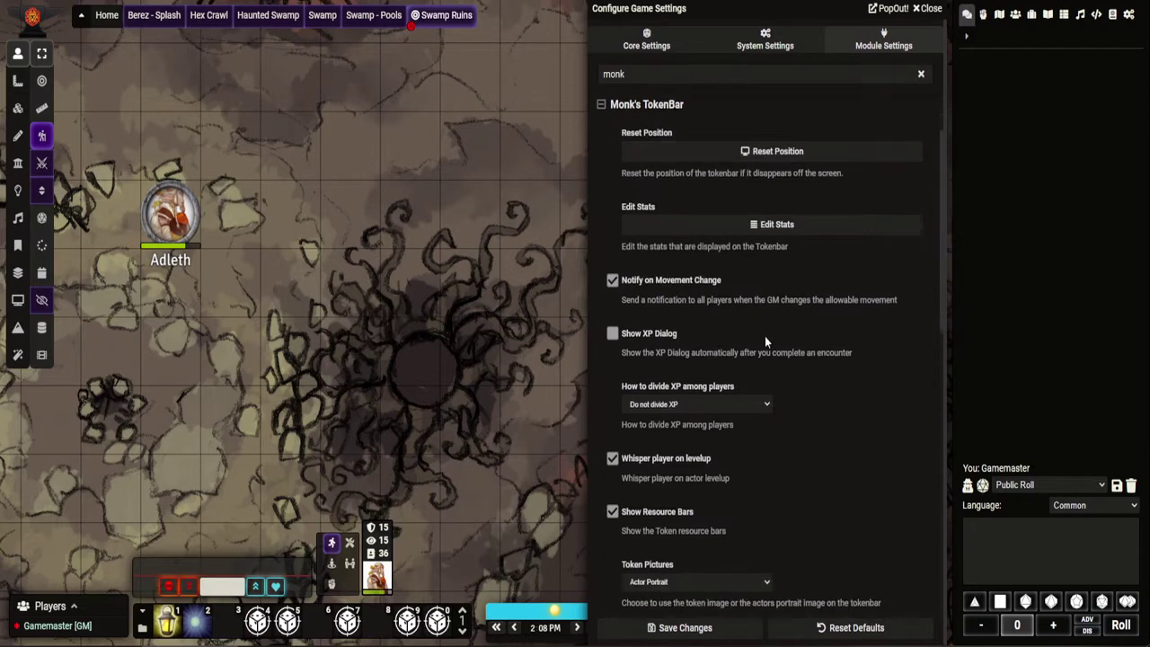
scroll(765, 341, down, 1)
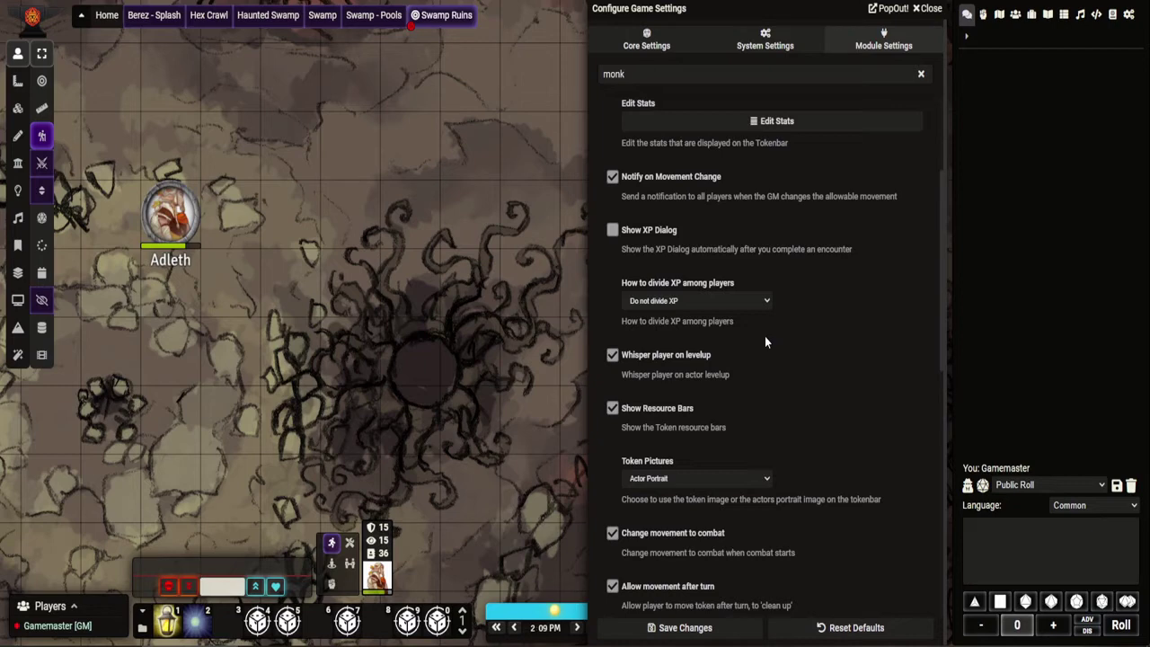
click(1015, 15)
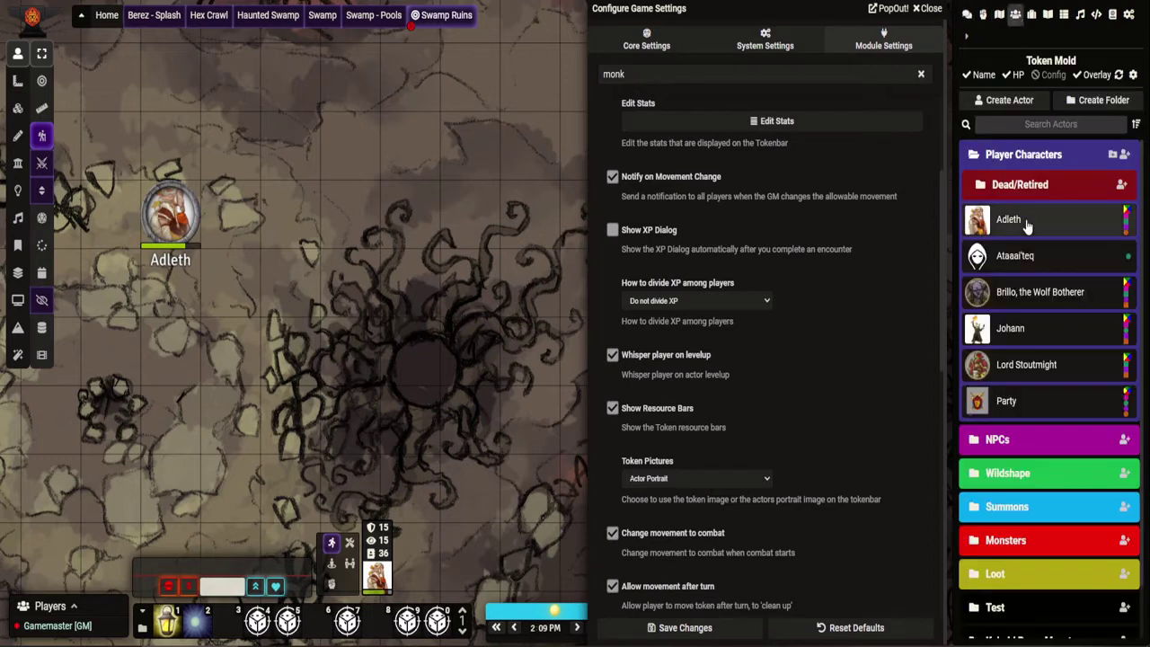
drag(1025, 292, 288, 163)
drag(1013, 335, 249, 283)
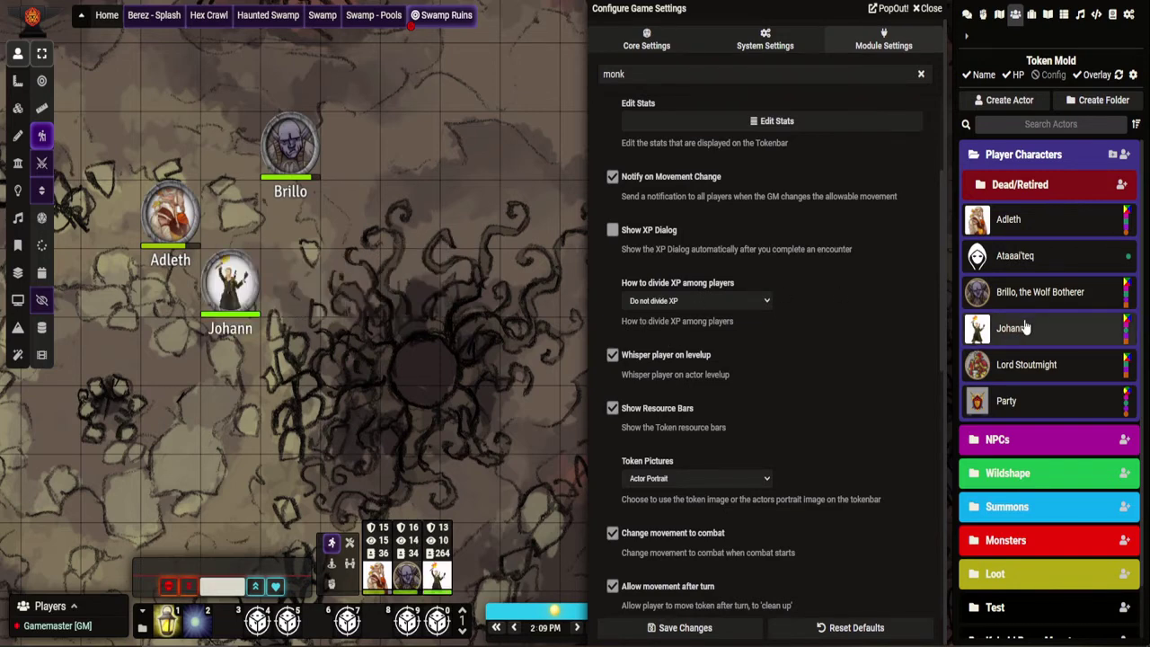
drag(1033, 364, 315, 308)
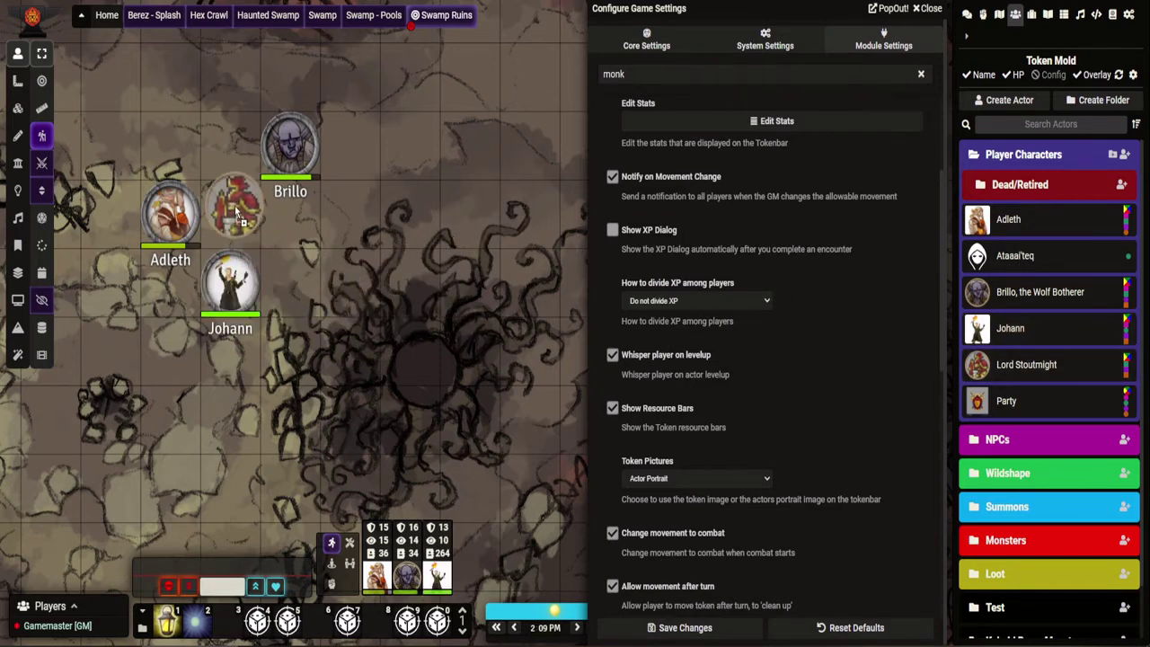
drag(228, 159, 227, 160)
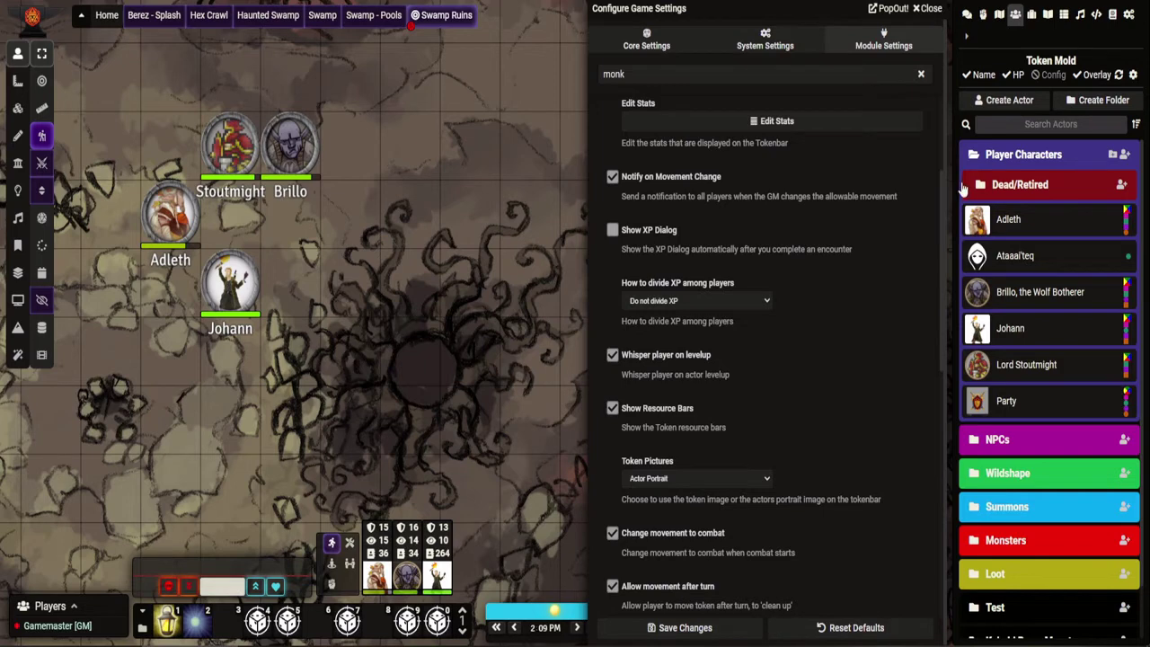
click(967, 15)
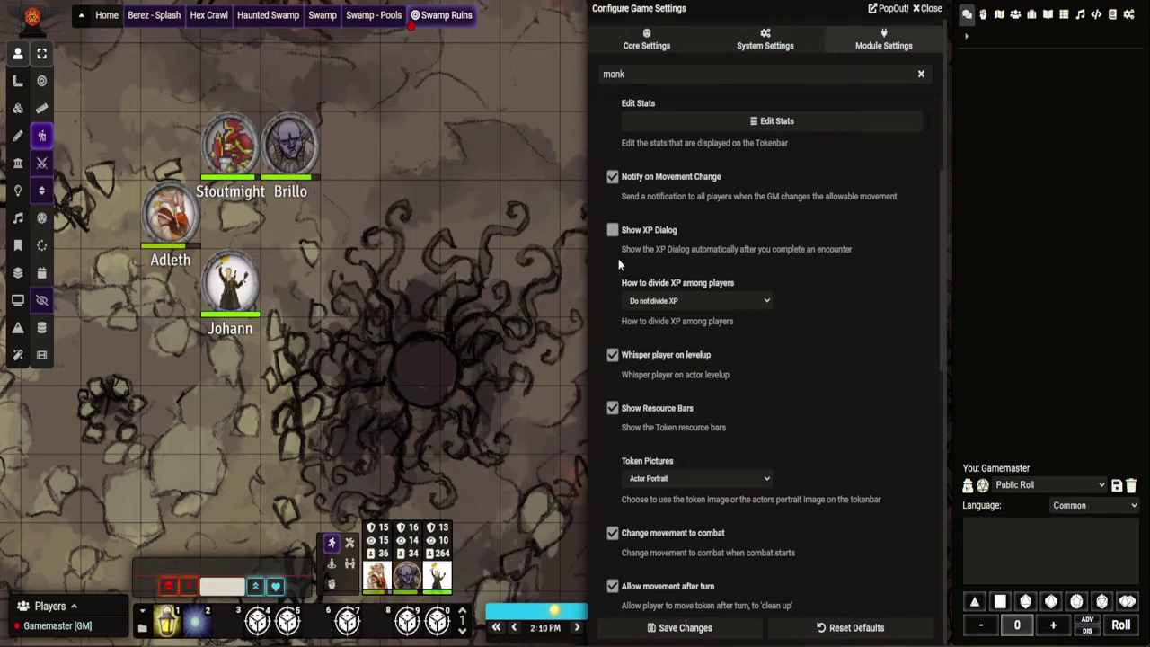
Review the stats displayed on the TokenBar through Edit Stats, close them, and look over the nearby TokenBar settings.
click(780, 122)
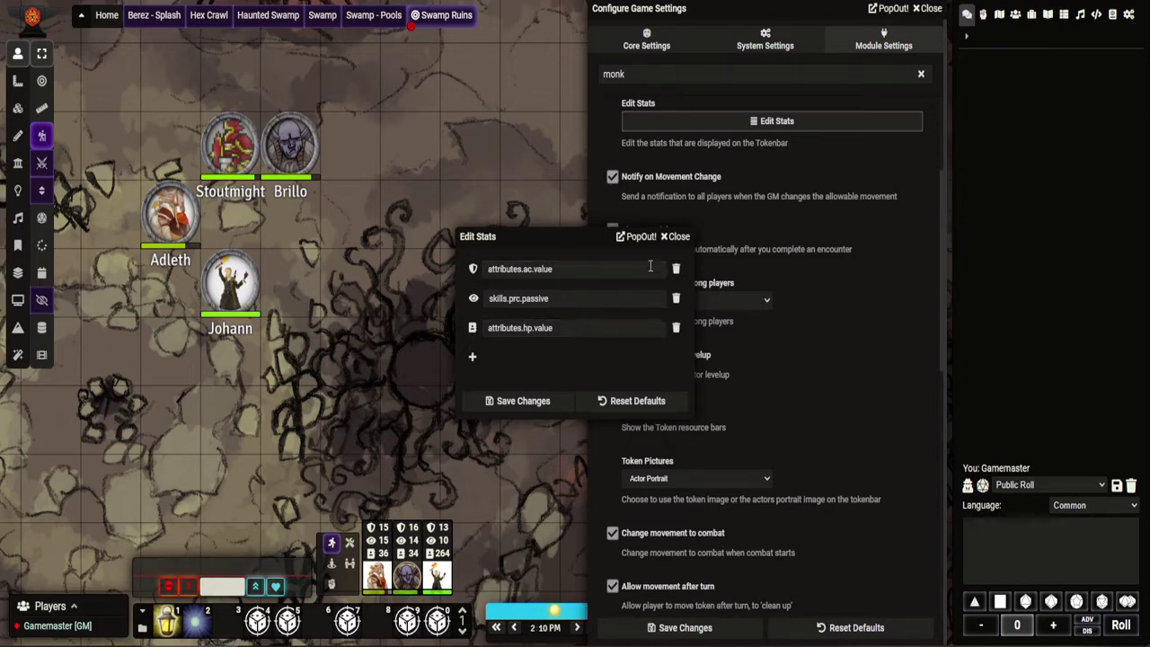
click(678, 235)
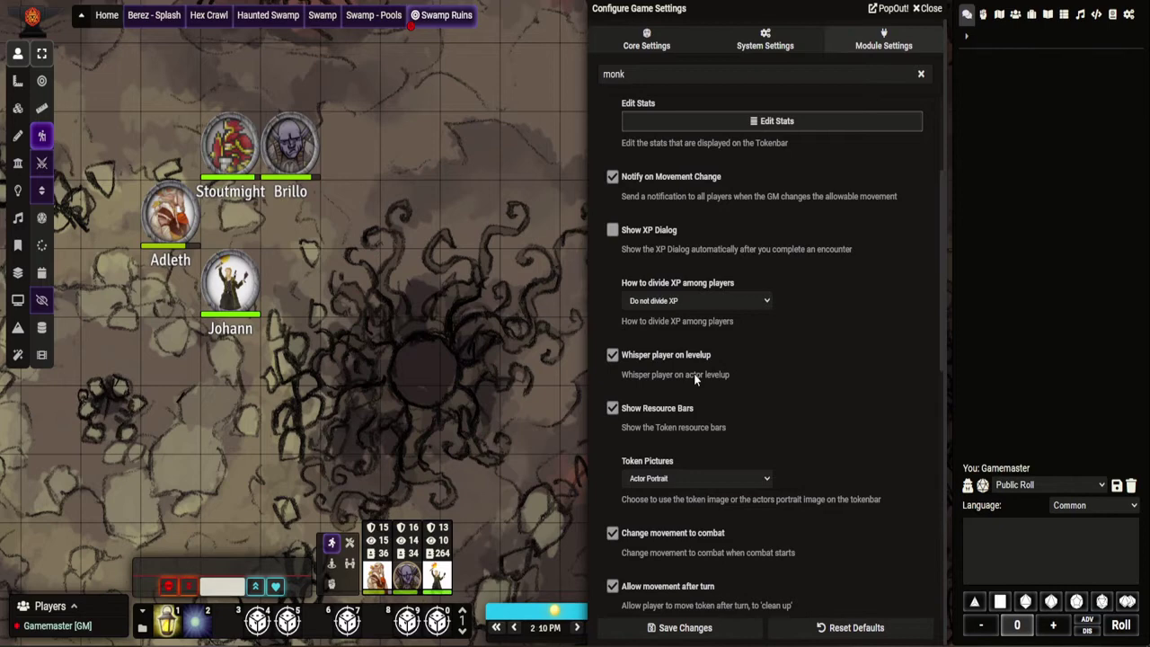
scroll(694, 379, up, 1)
scroll(693, 380, up, 2)
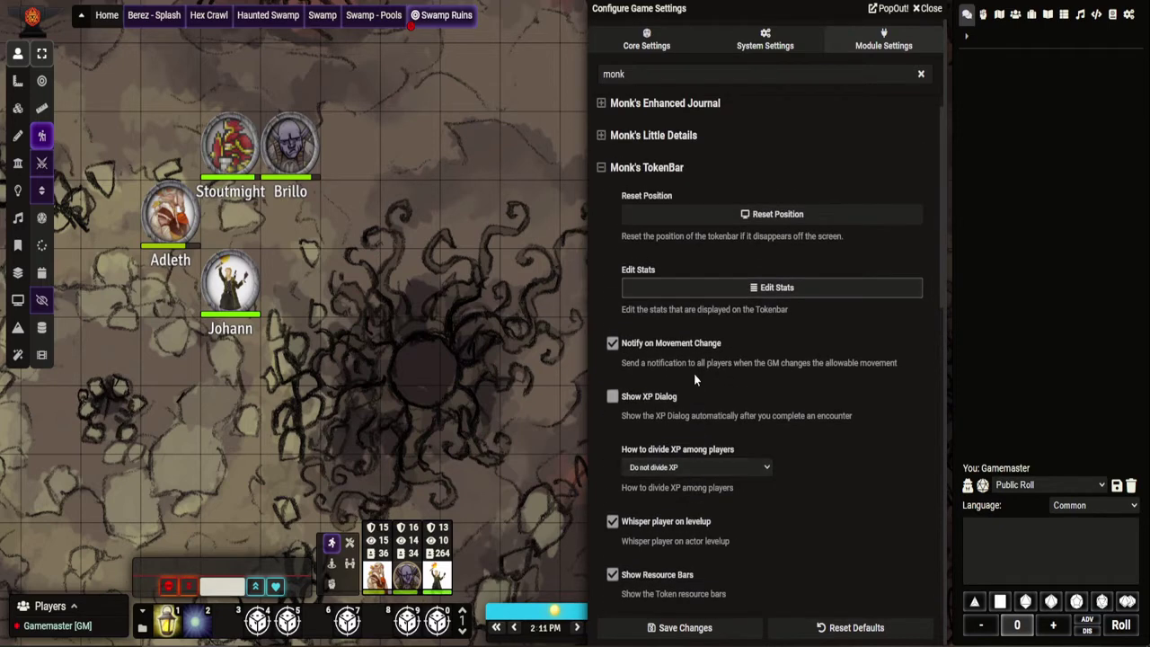
scroll(694, 373, down, 3)
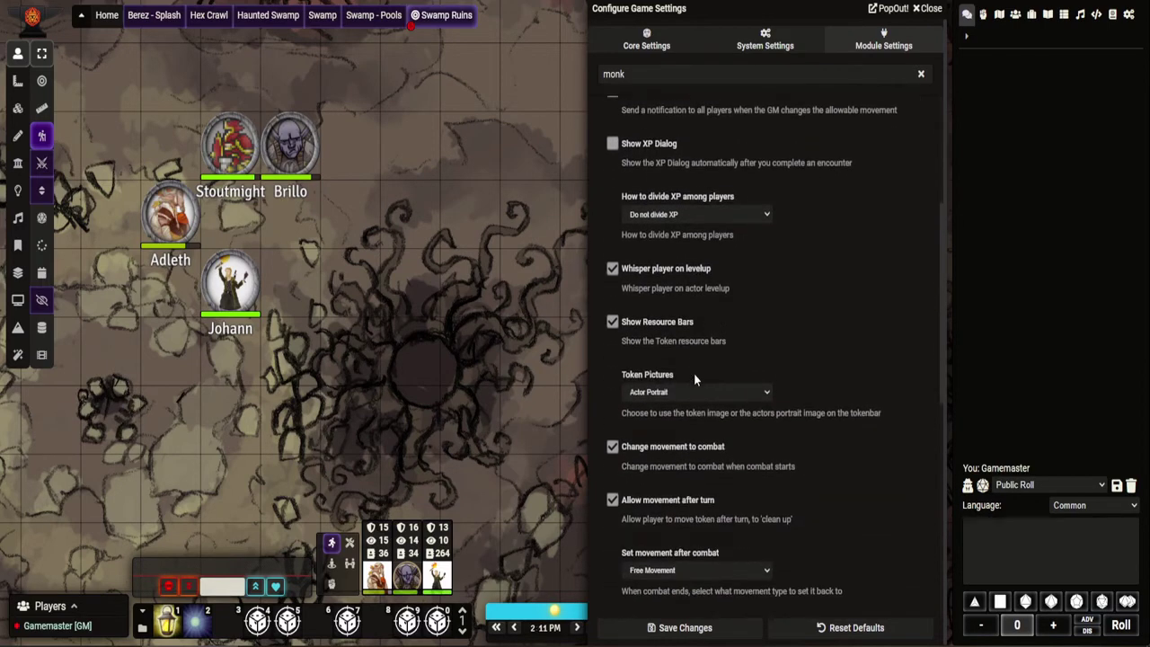
scroll(693, 378, up, 1)
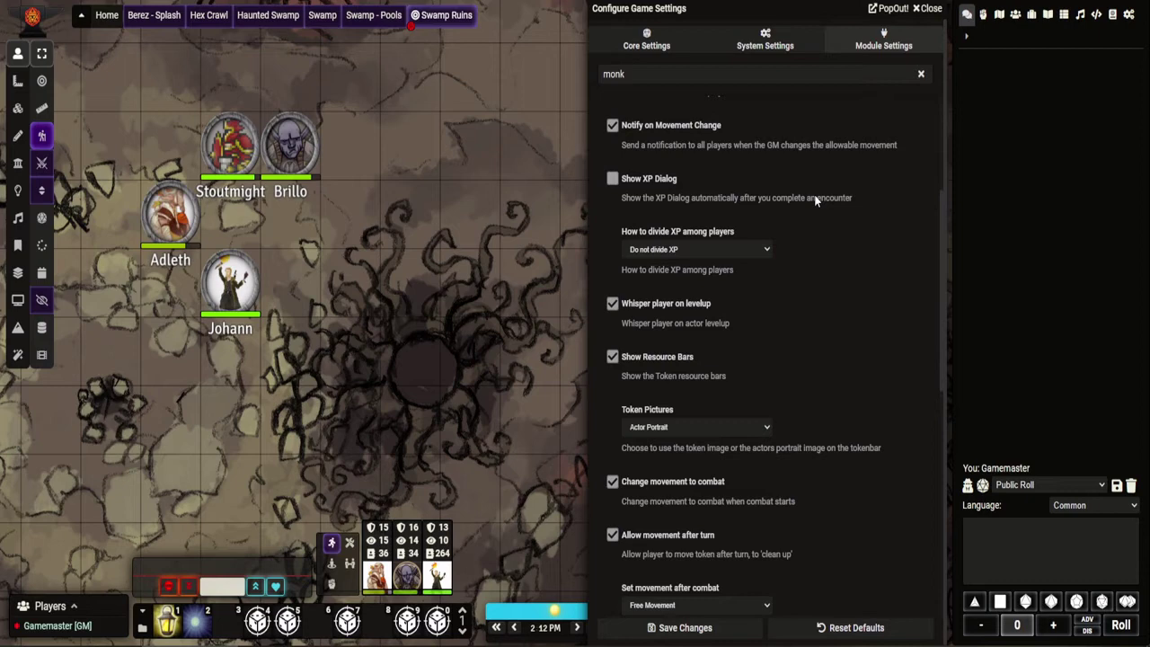
Examine the available choices for how XP is divided among players, keeping Do not divide XP.
click(687, 253)
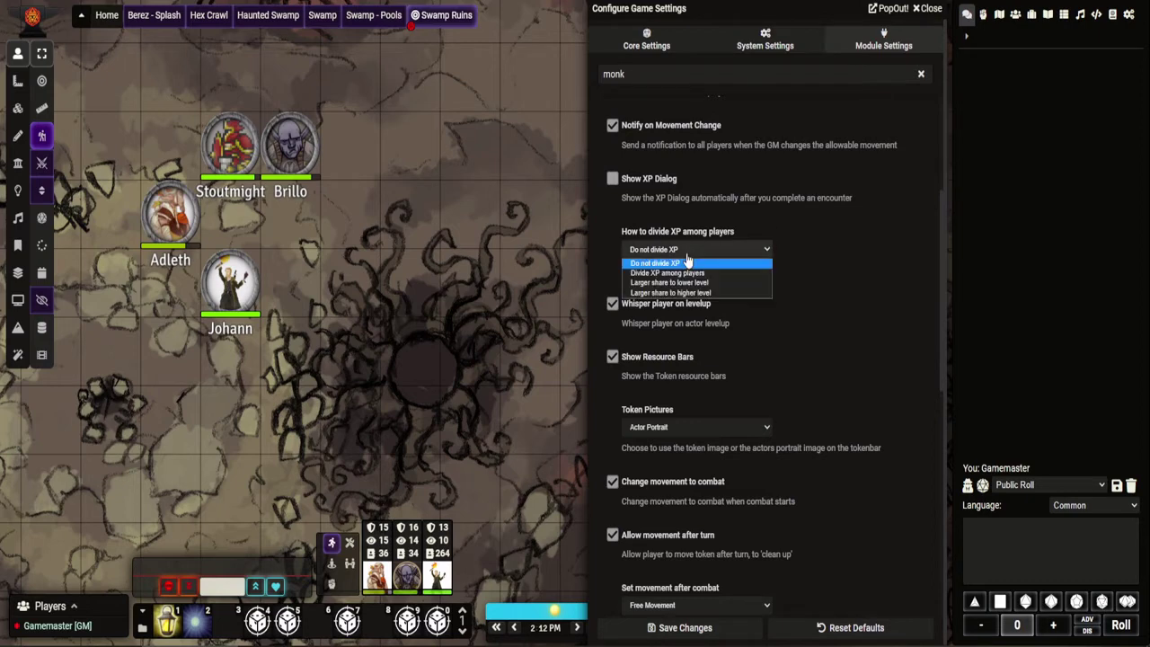
click(687, 261)
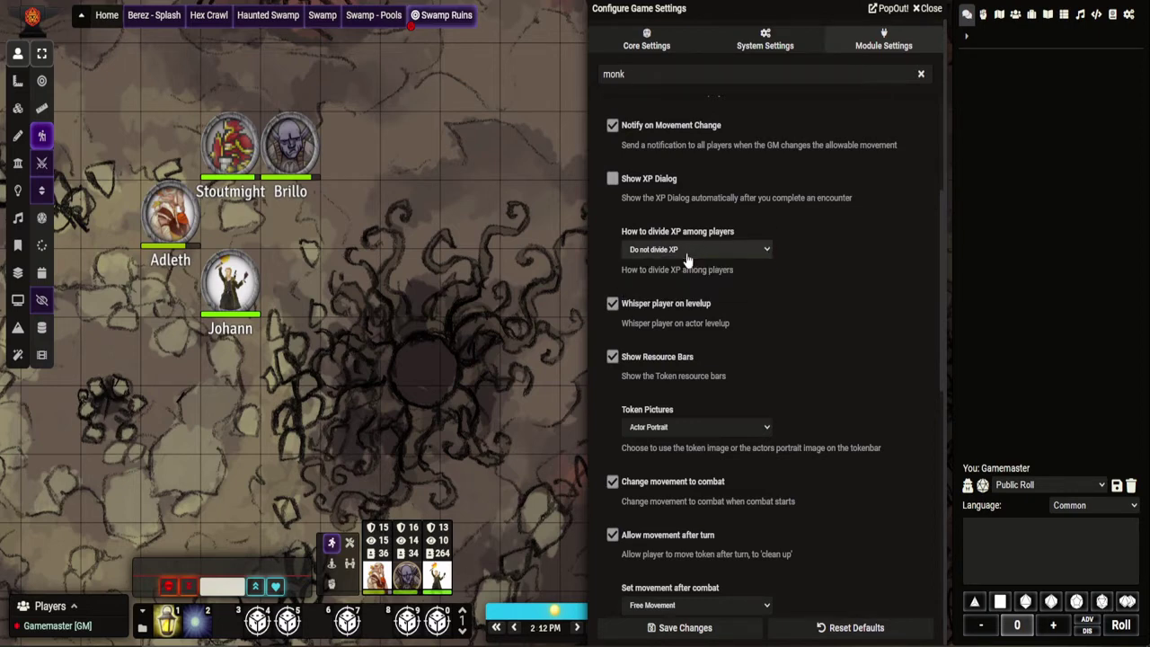
click(757, 255)
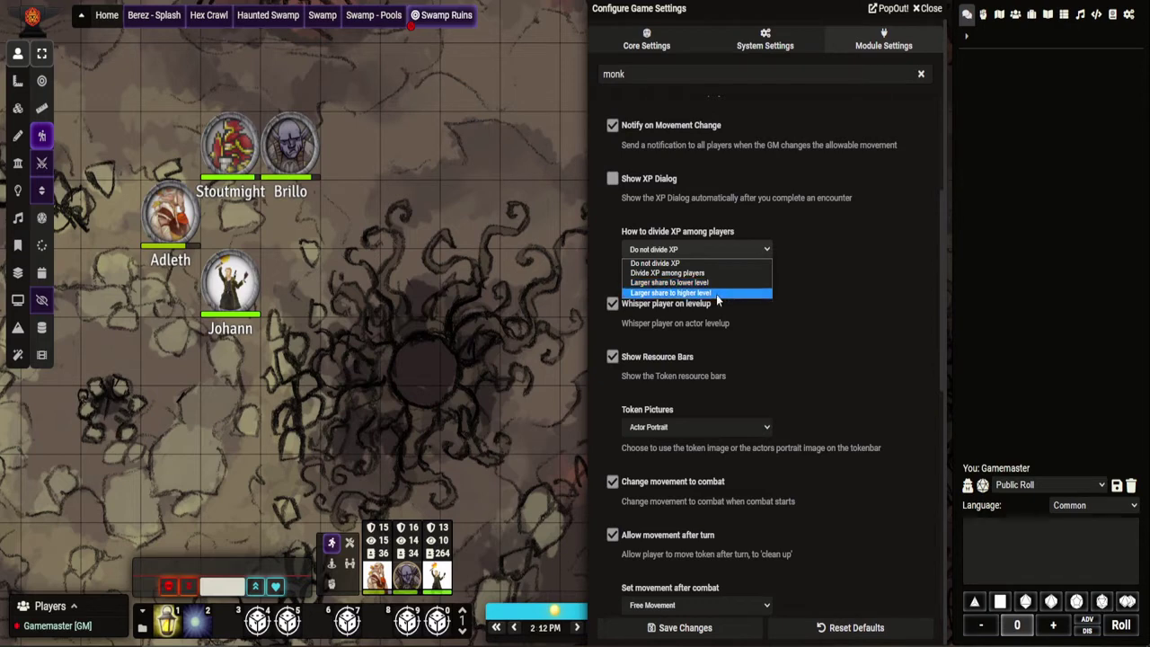
click(782, 268)
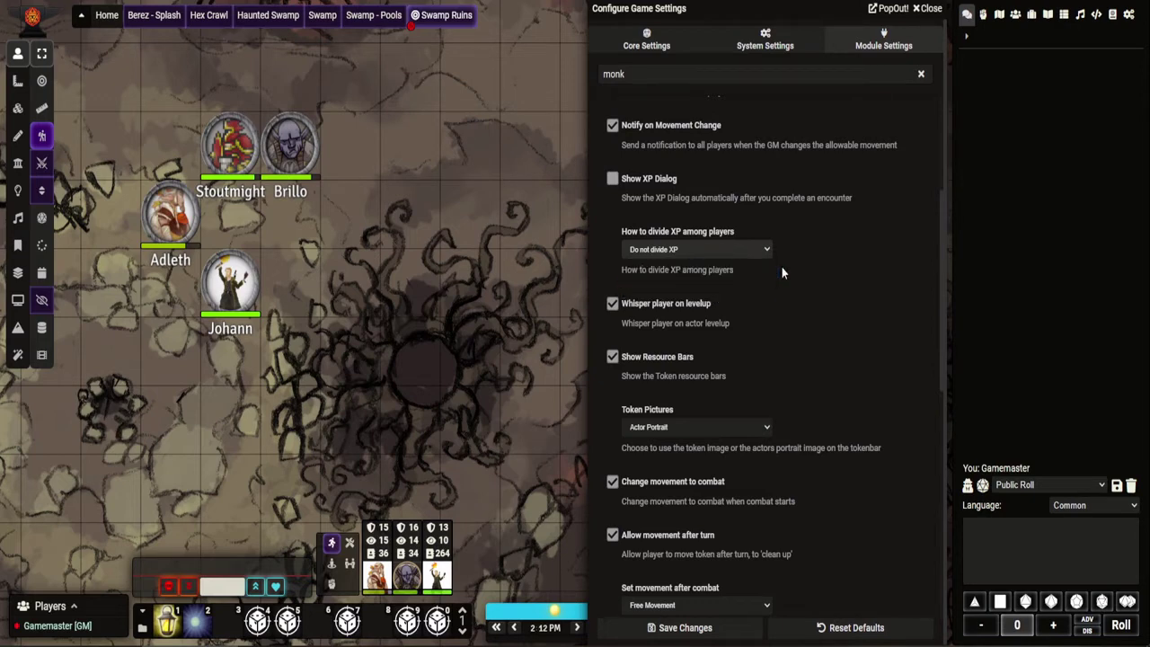
Examine the available choices for Token Pictures and for Set movement after combat without changing either setting.
scroll(782, 268, down, 3)
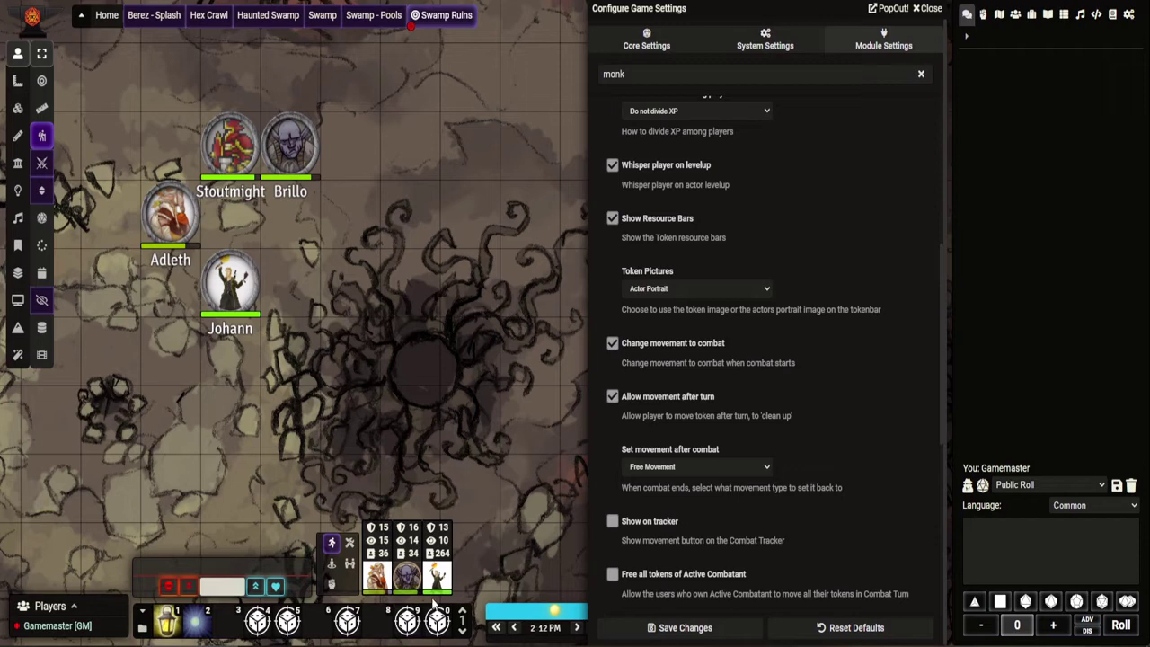
click(692, 289)
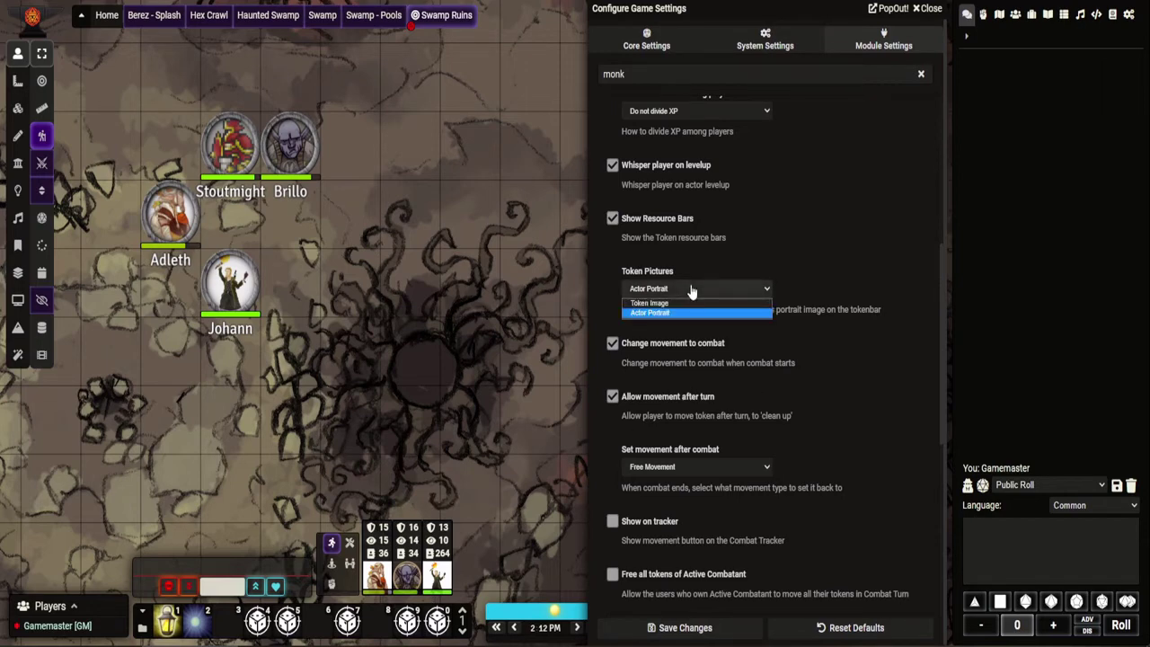
click(859, 292)
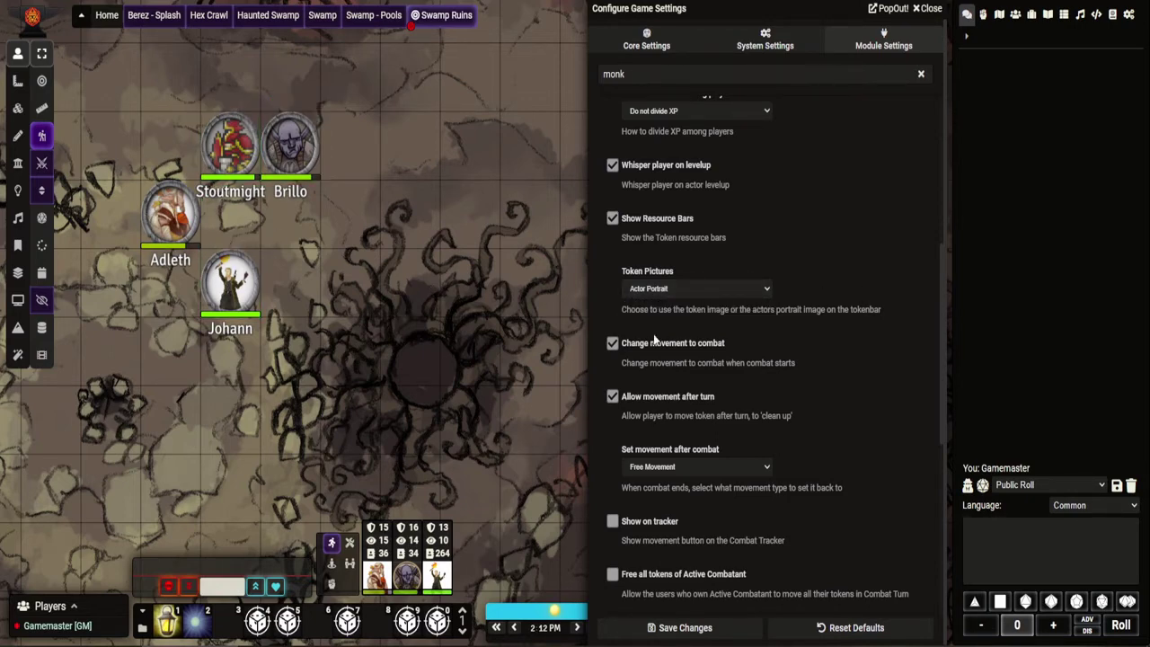
scroll(809, 393, down, 1)
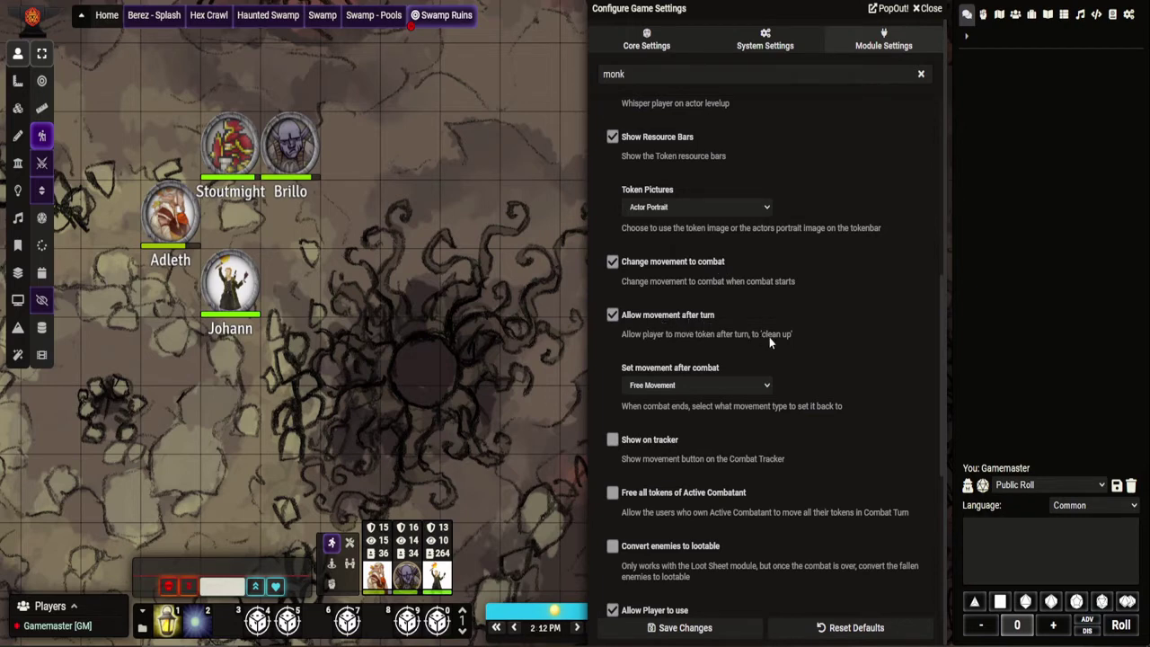
scroll(769, 337, down, 1)
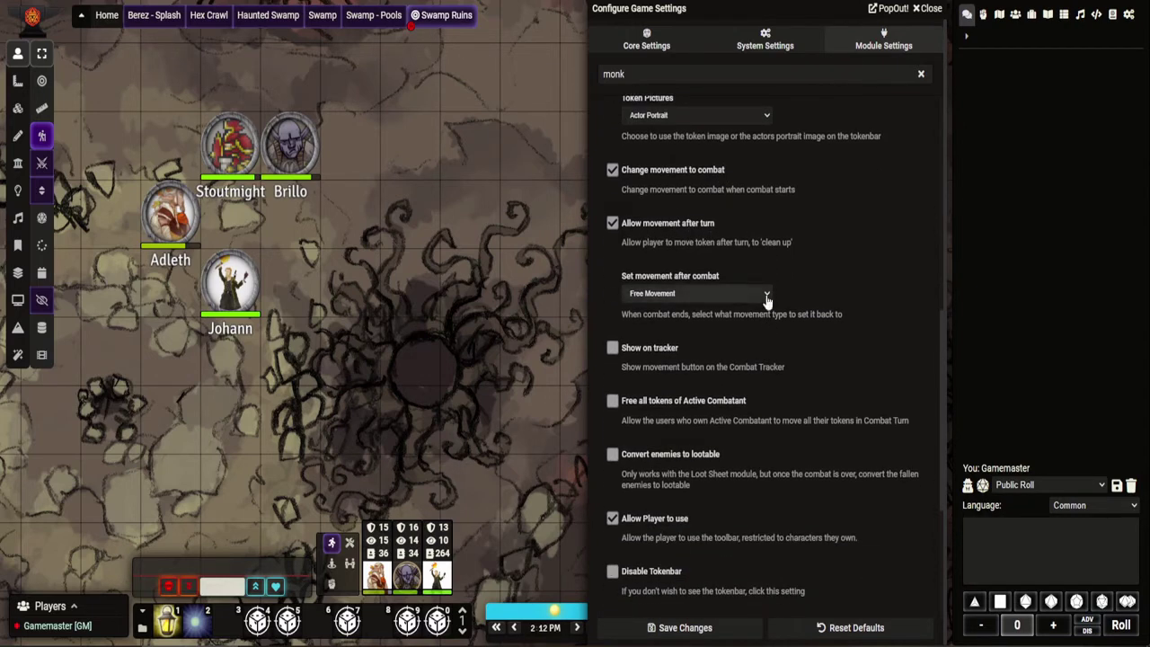
click(768, 296)
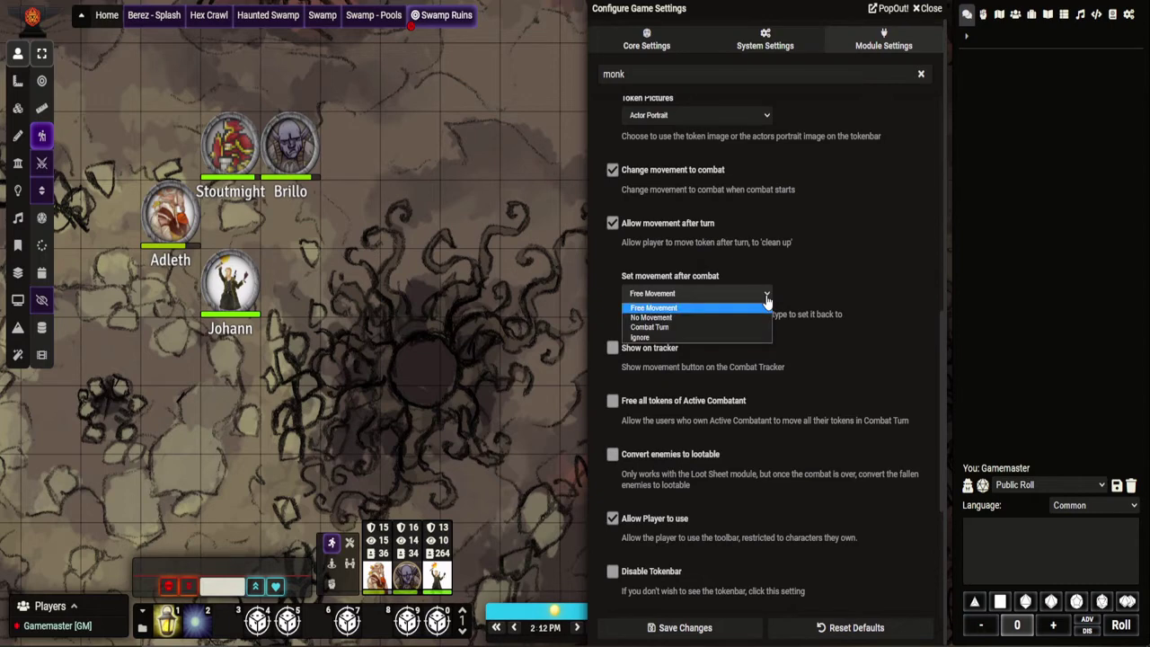
click(768, 297)
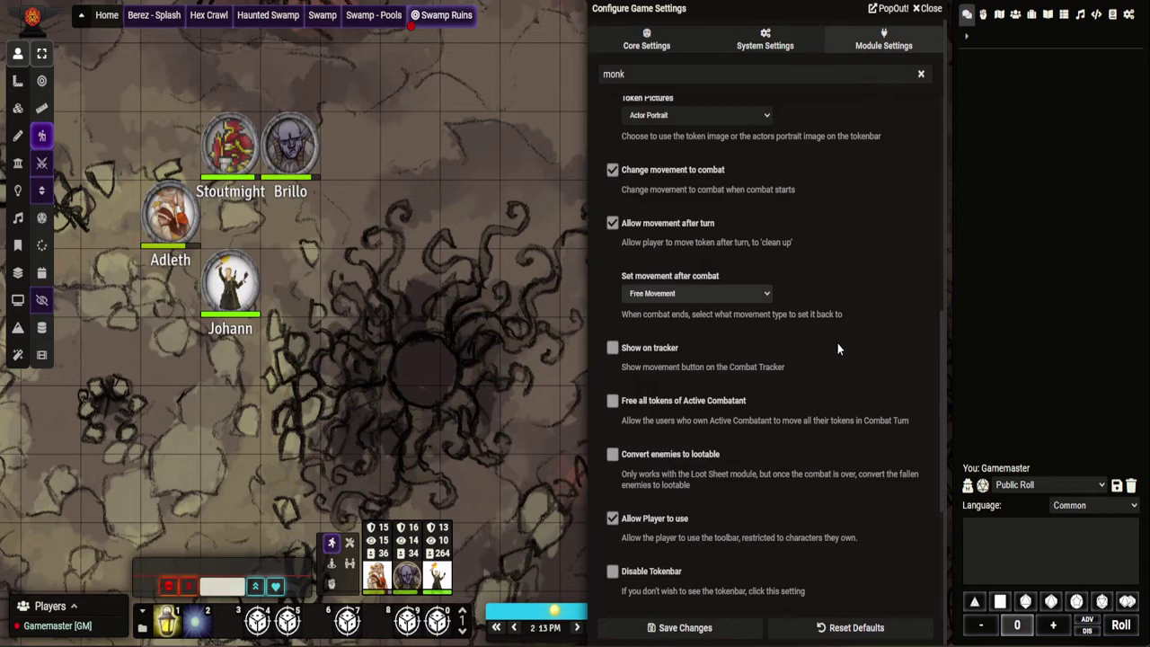
Enable Show Inspiration in the Monk's TokenBar settings and save the changes.
scroll(836, 341, down, 2)
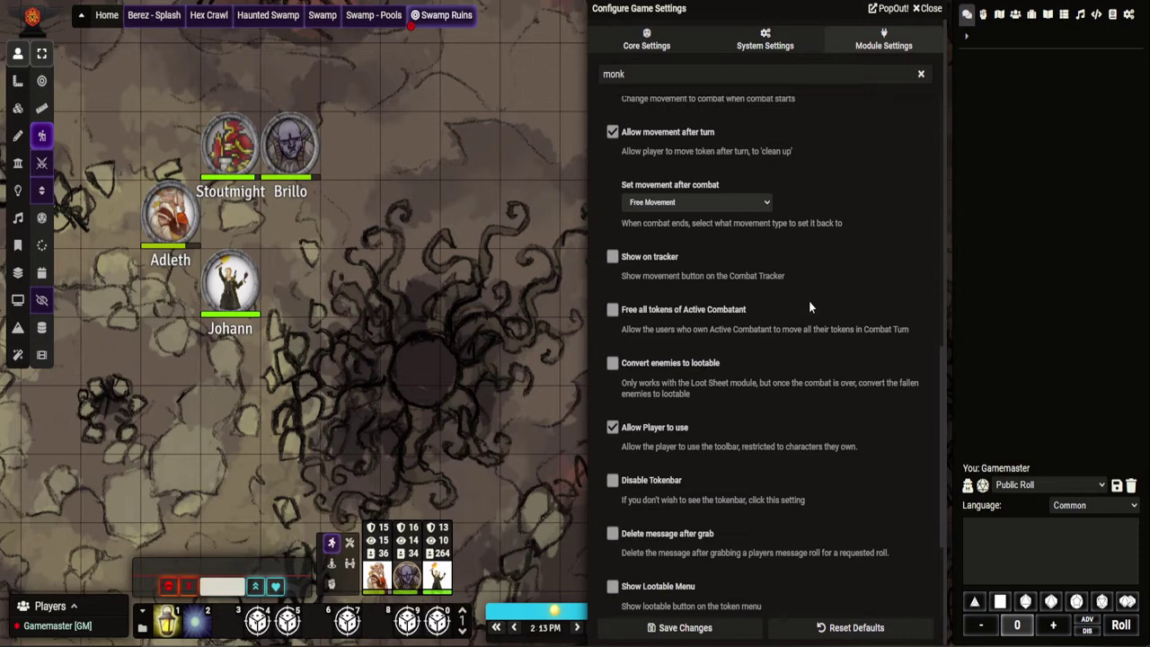
scroll(809, 306, down, 3)
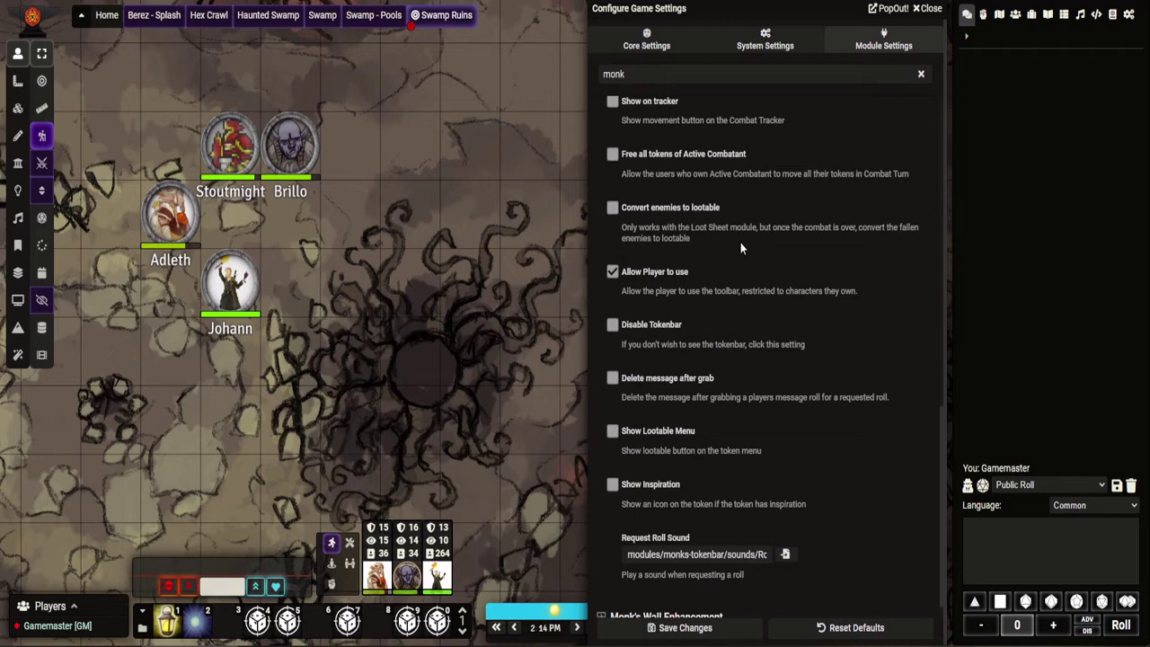
scroll(740, 241, down, 1)
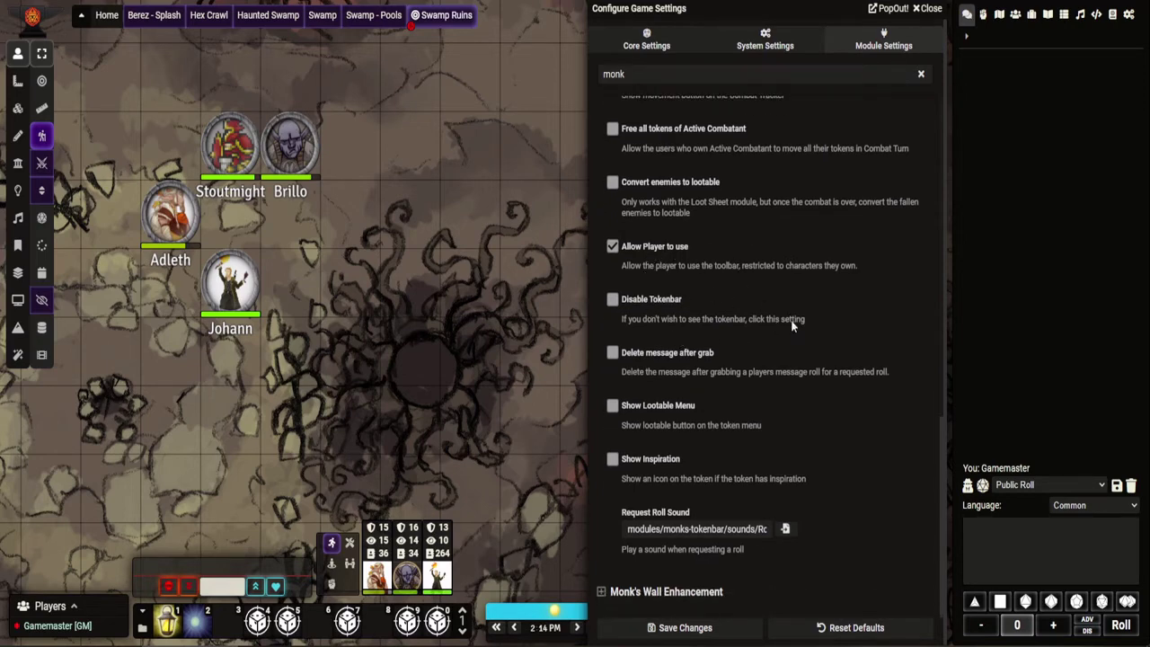
scroll(794, 332, down, 1)
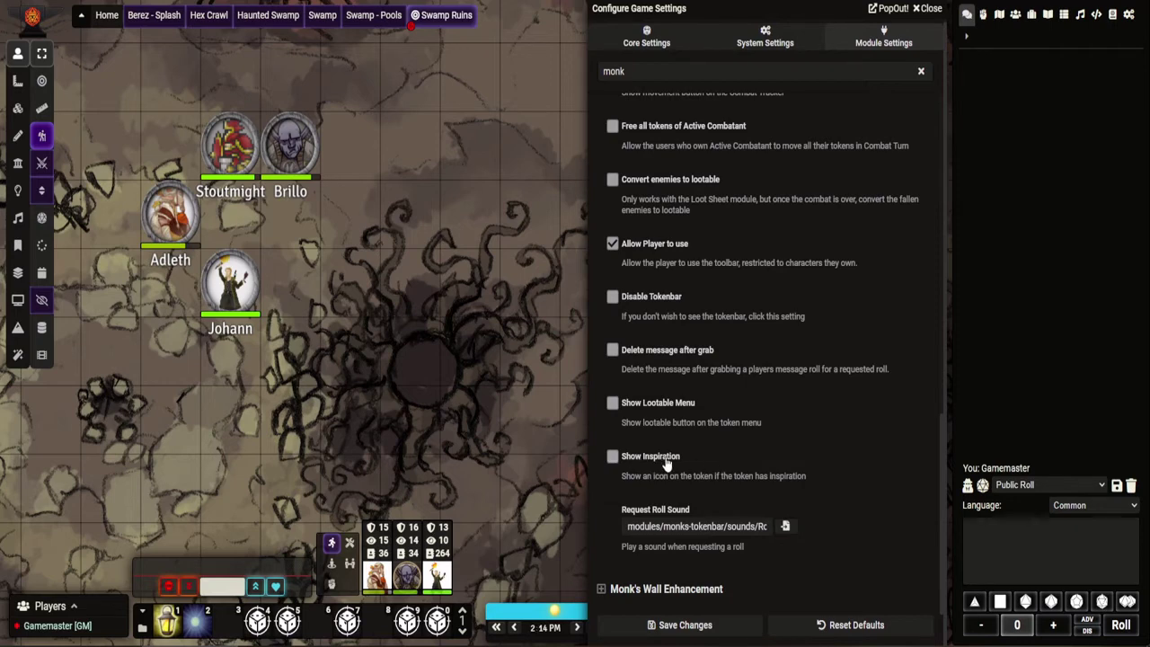
click(613, 458)
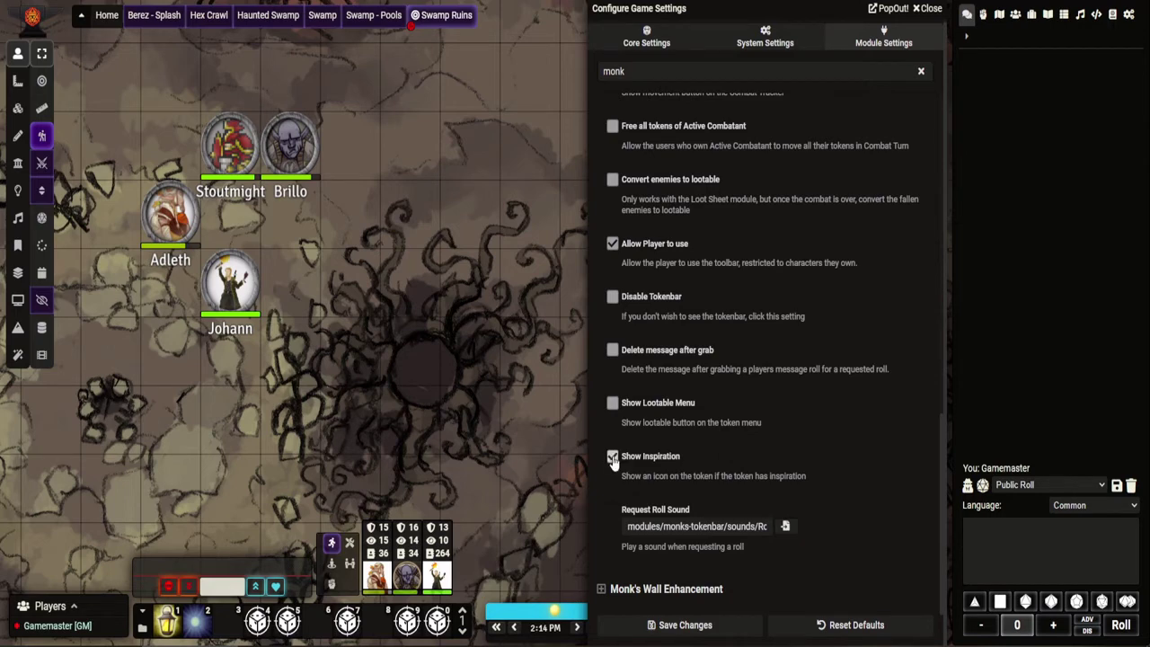
click(698, 625)
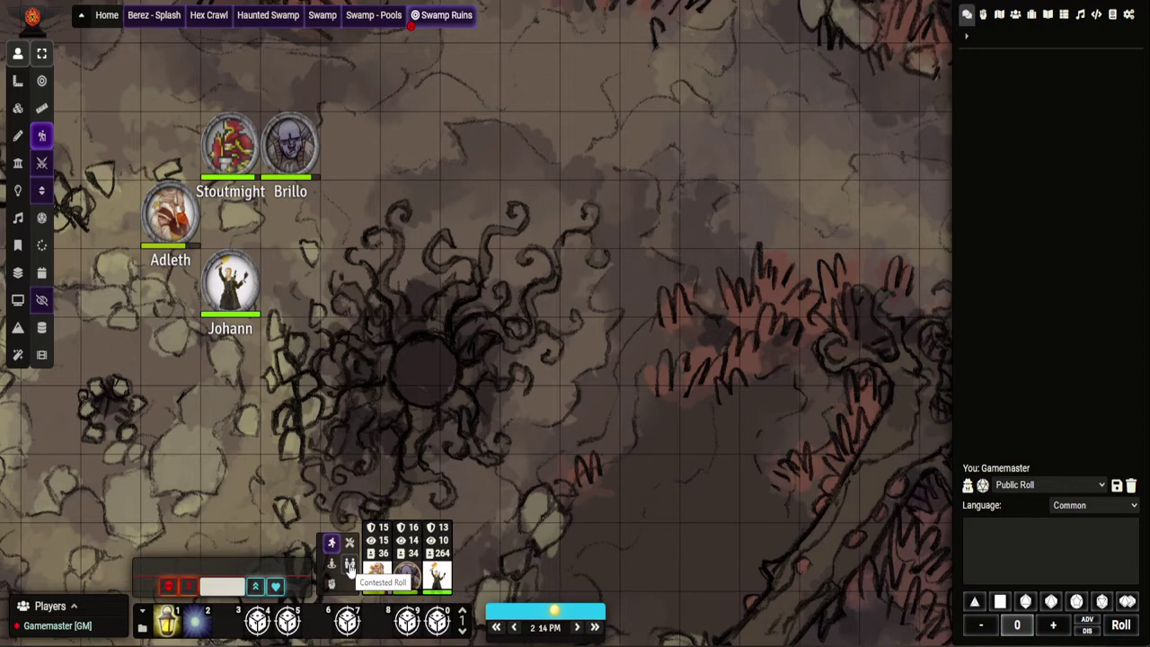
Request a public Strength ability check from Adleth and Johann, removing Brillo from the actors and leaving the DC blank.
click(350, 563)
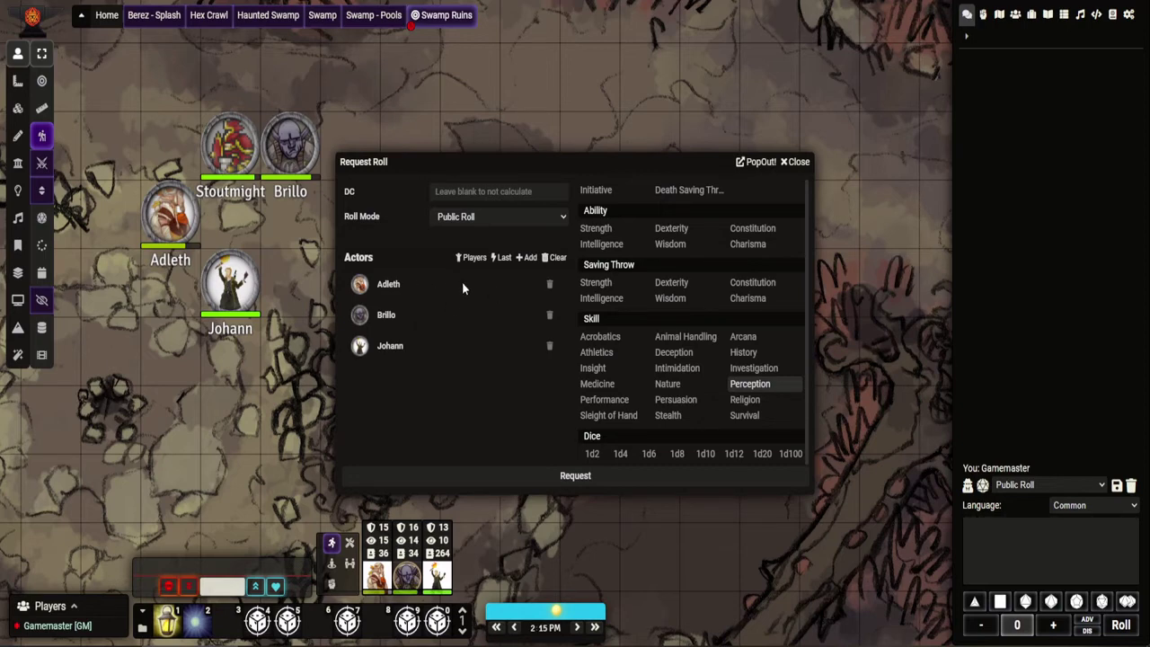
click(550, 316)
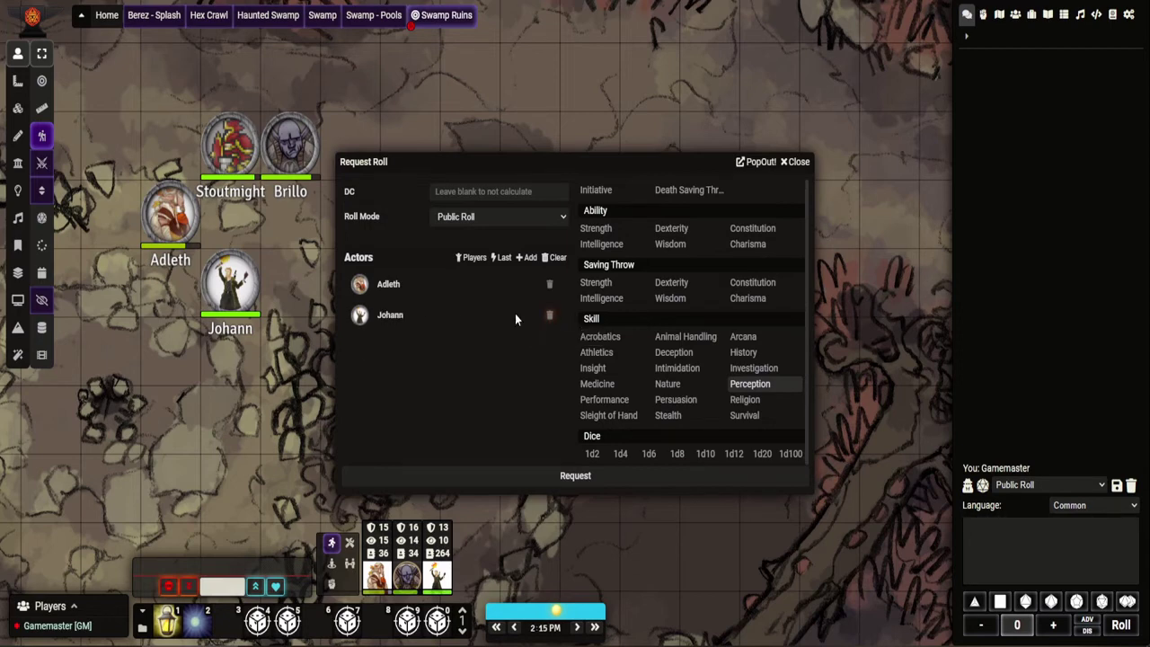
click(604, 232)
click(575, 476)
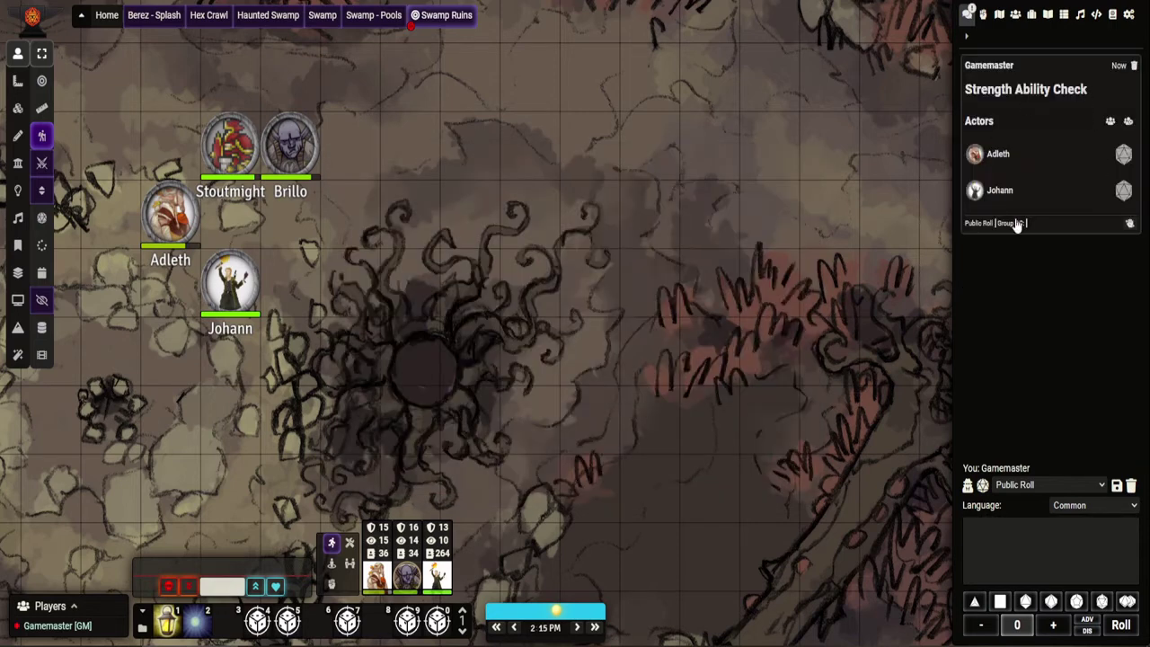
Make Johann's requested Strength ability check as a normal public roll without a situational bonus.
click(1129, 122)
click(1123, 189)
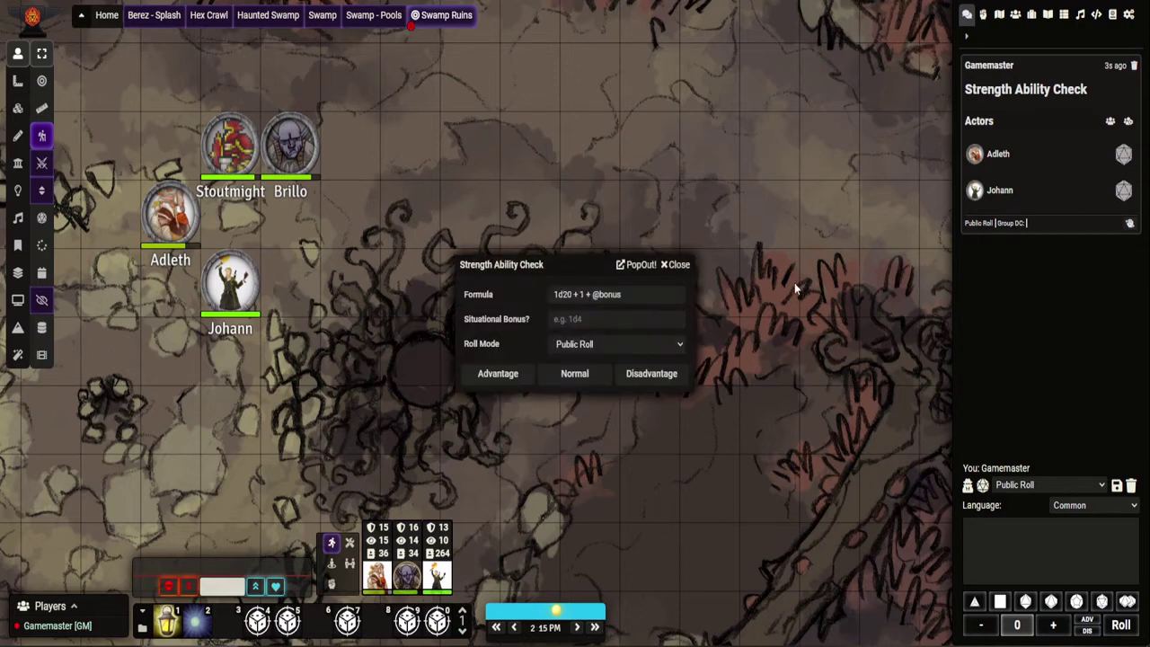
click(586, 379)
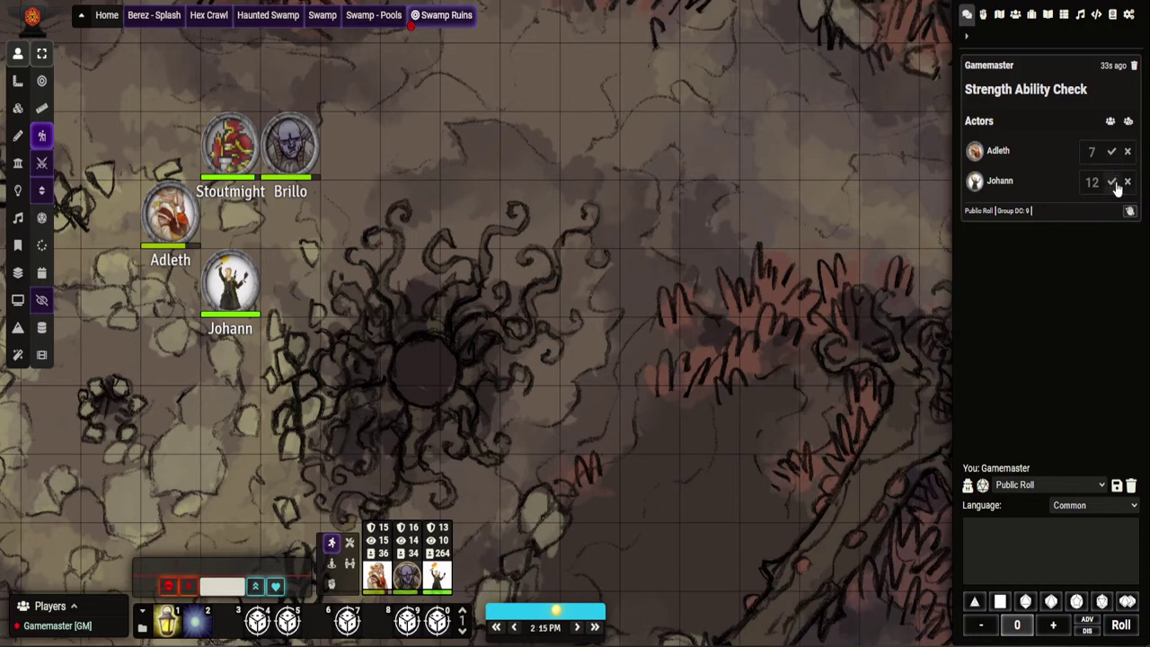
Mark Johann's Strength ability check as passed and Adleth's as failed in the chat card.
click(1114, 184)
click(1129, 154)
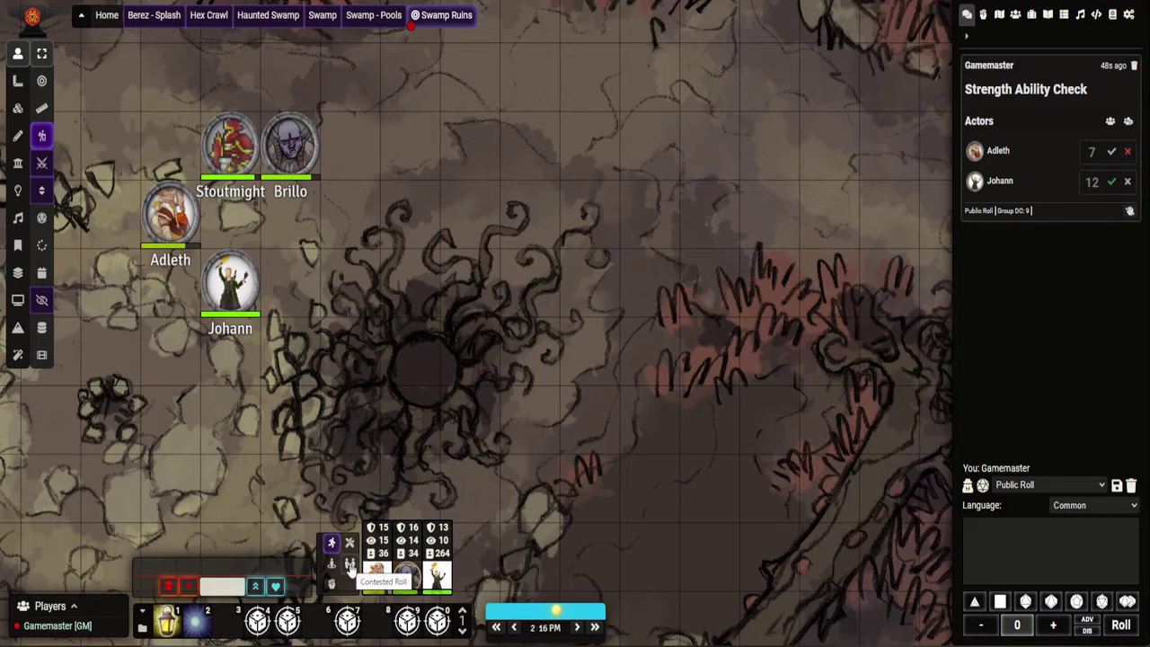
Request a public contested roll pitting Johann's Strength against Stoutmight's Strength, leaving NPC names unhidden.
click(350, 563)
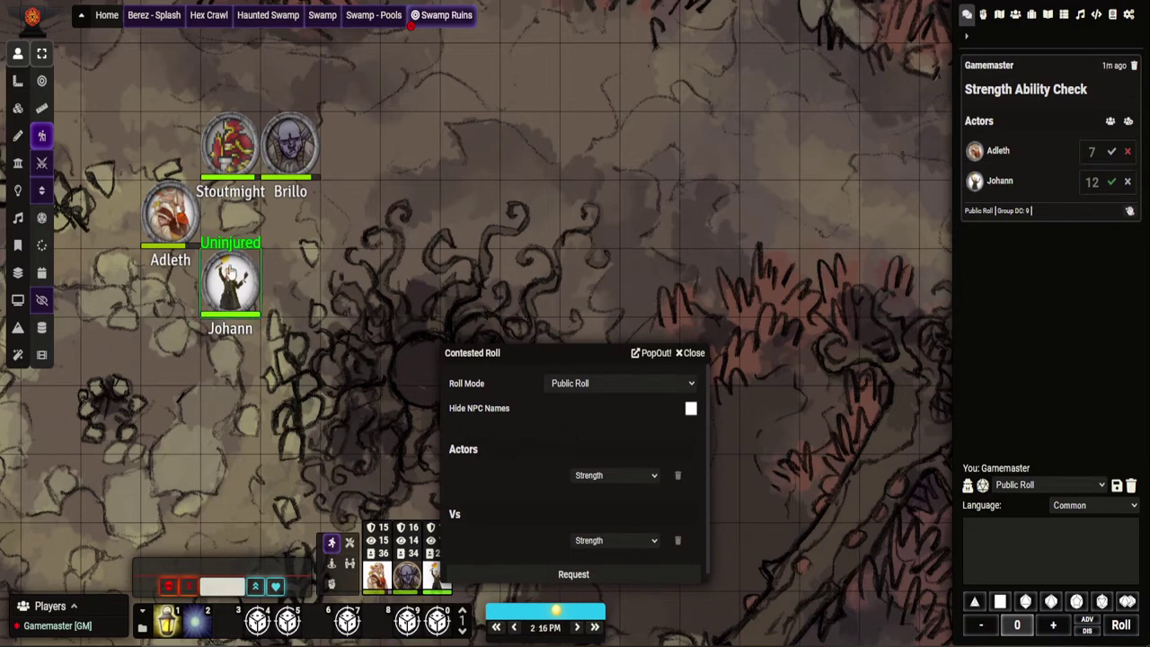
key(t)
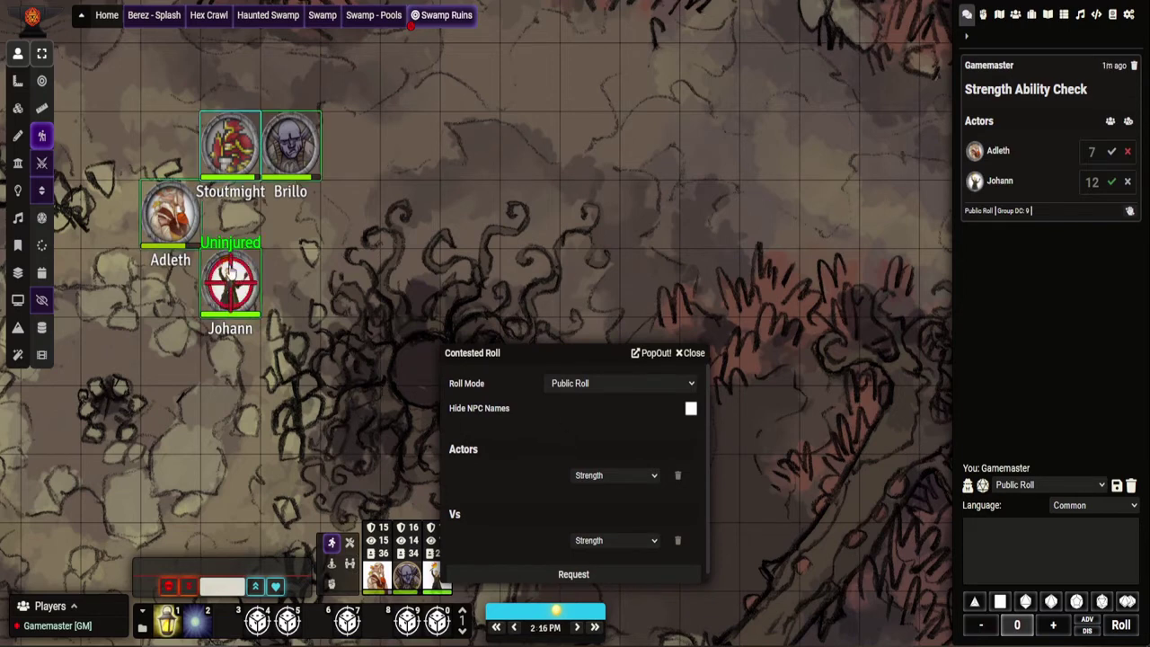
click(259, 272)
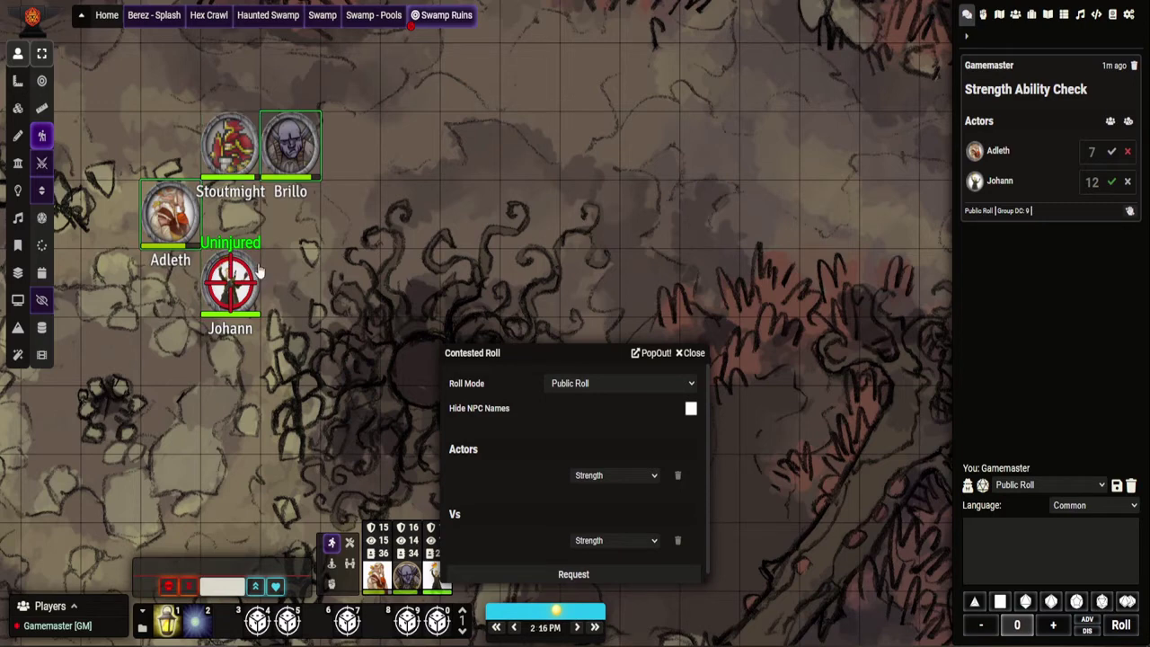
click(254, 275)
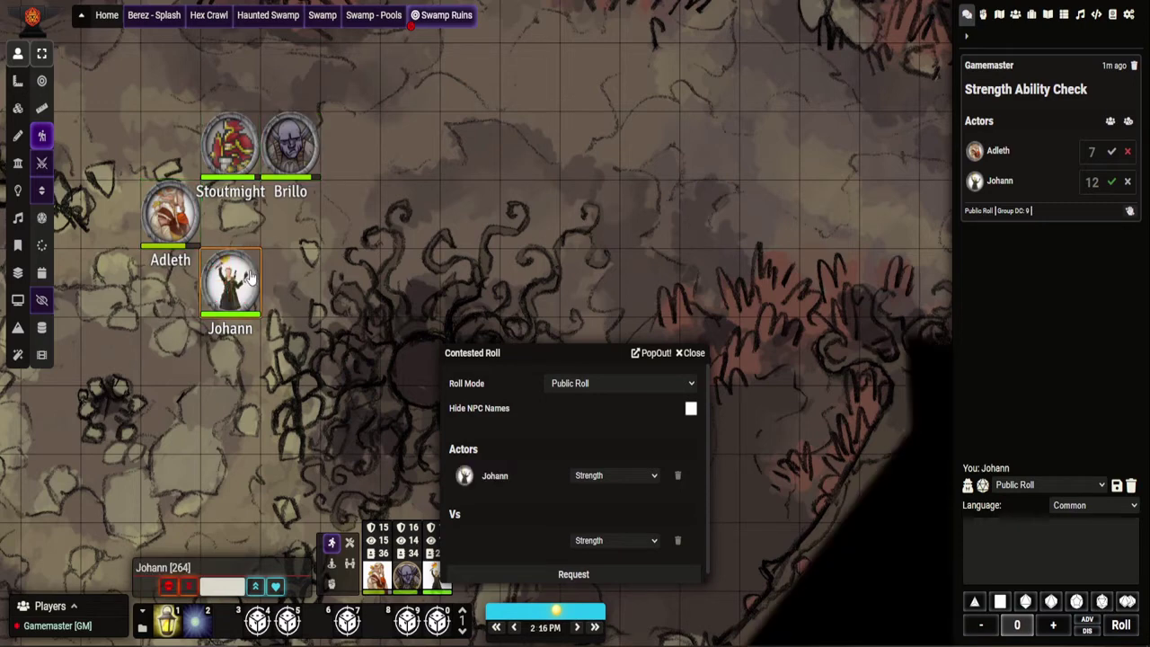
click(238, 153)
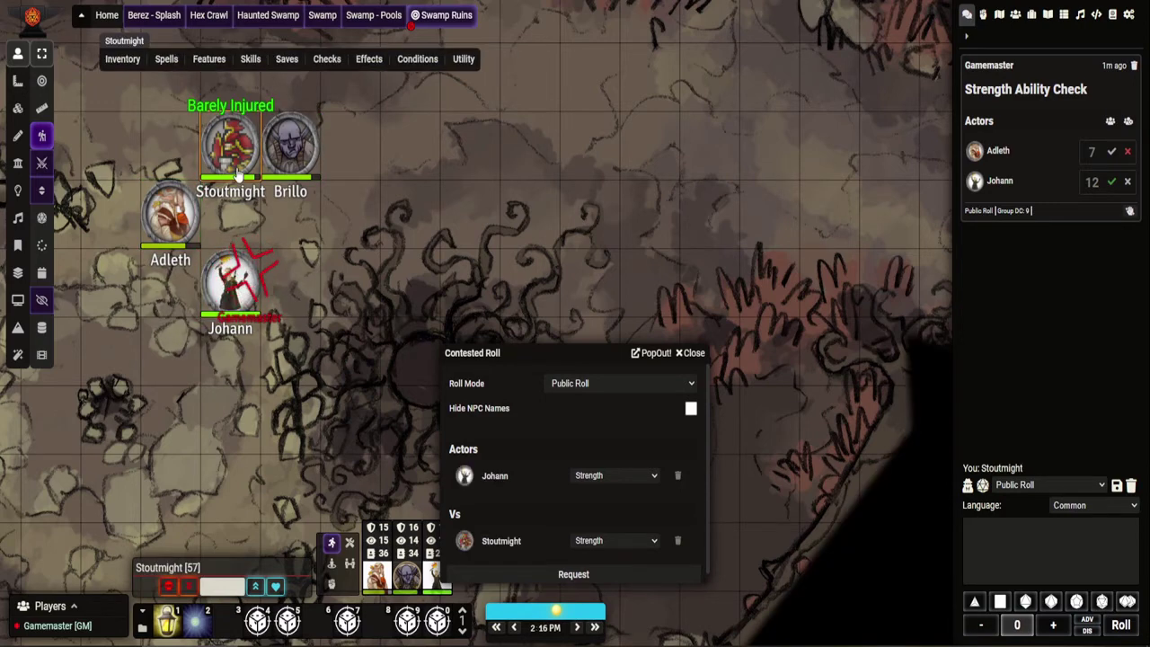
shift+click(237, 272)
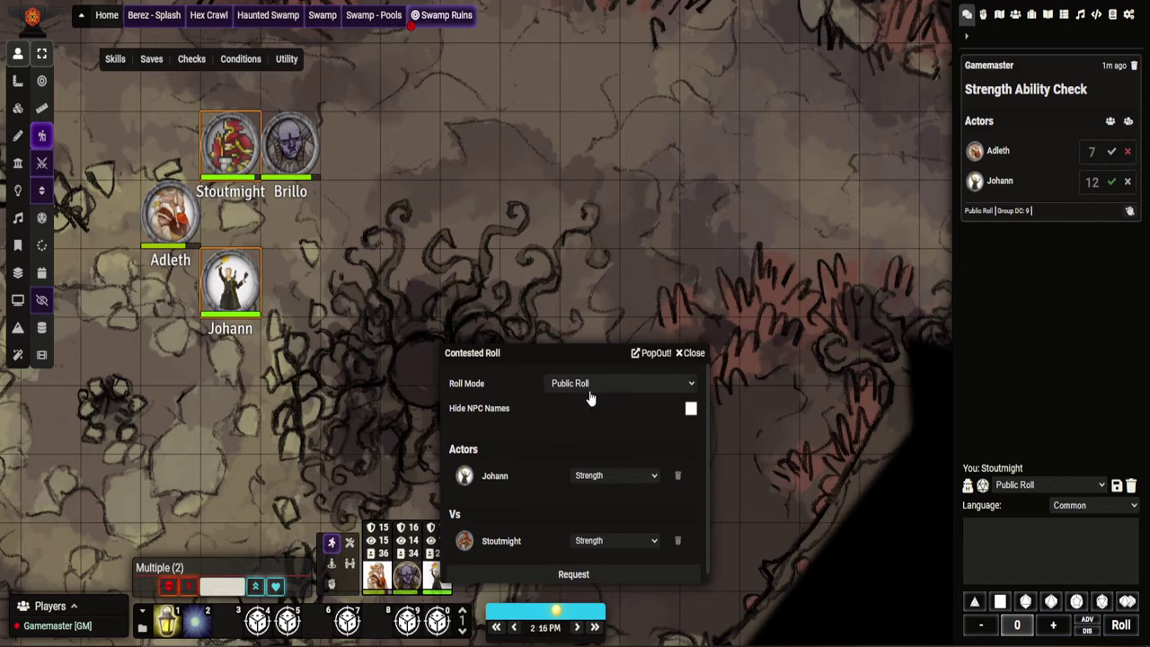
click(579, 577)
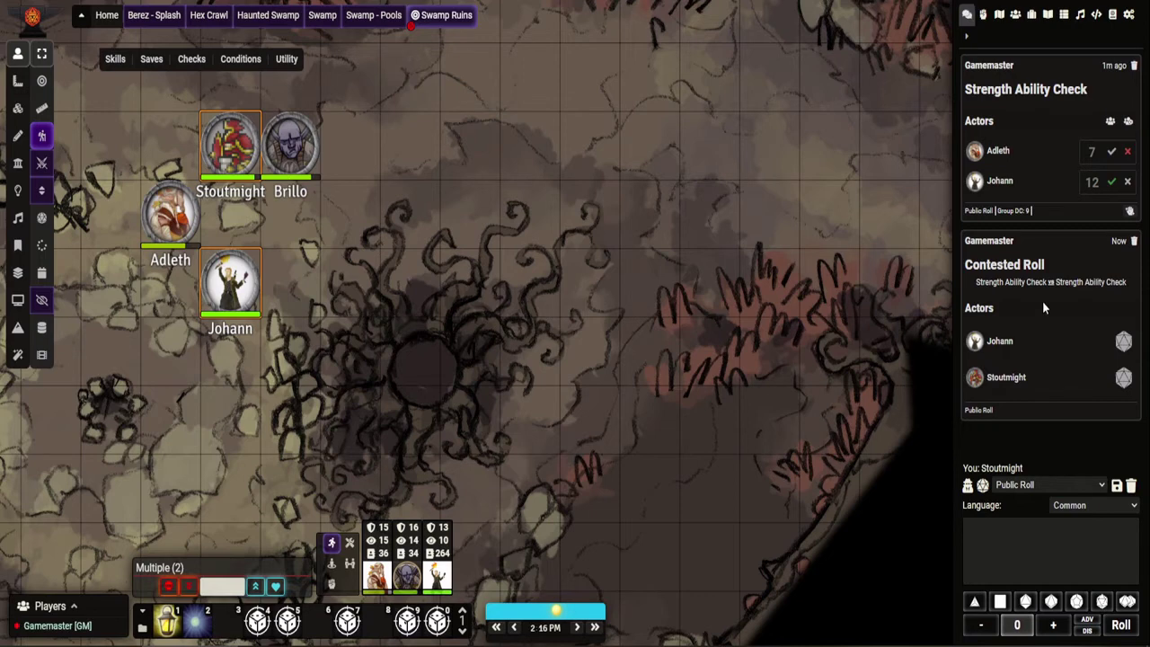
Roll the contested Strength checks for Johann and Stoutmight as normal rolls.
click(1124, 343)
click(570, 379)
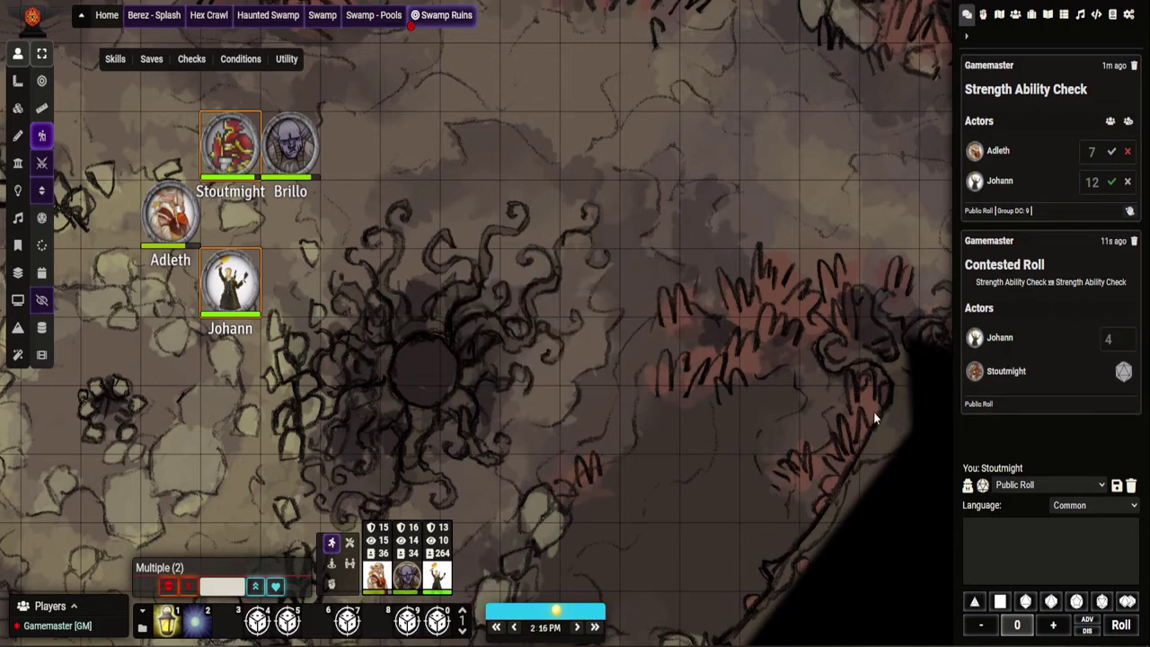
click(1122, 372)
click(577, 380)
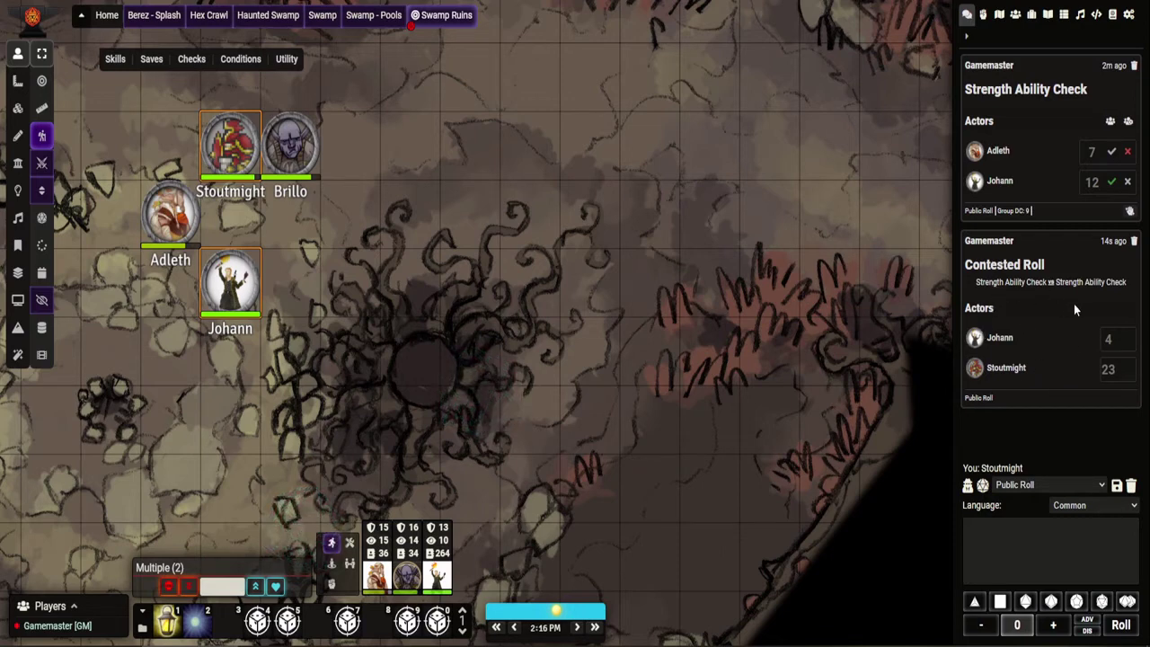
Examine the dice details behind Johann's and Stoutmight's contested roll results, and collapse them again.
click(1110, 377)
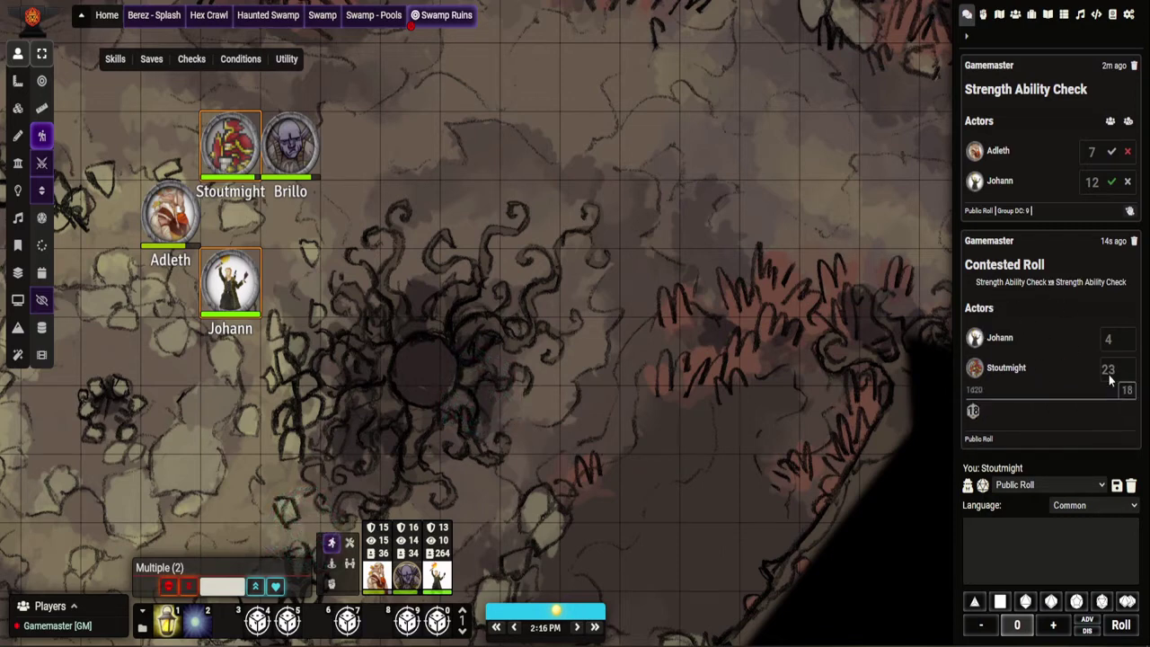
click(1112, 382)
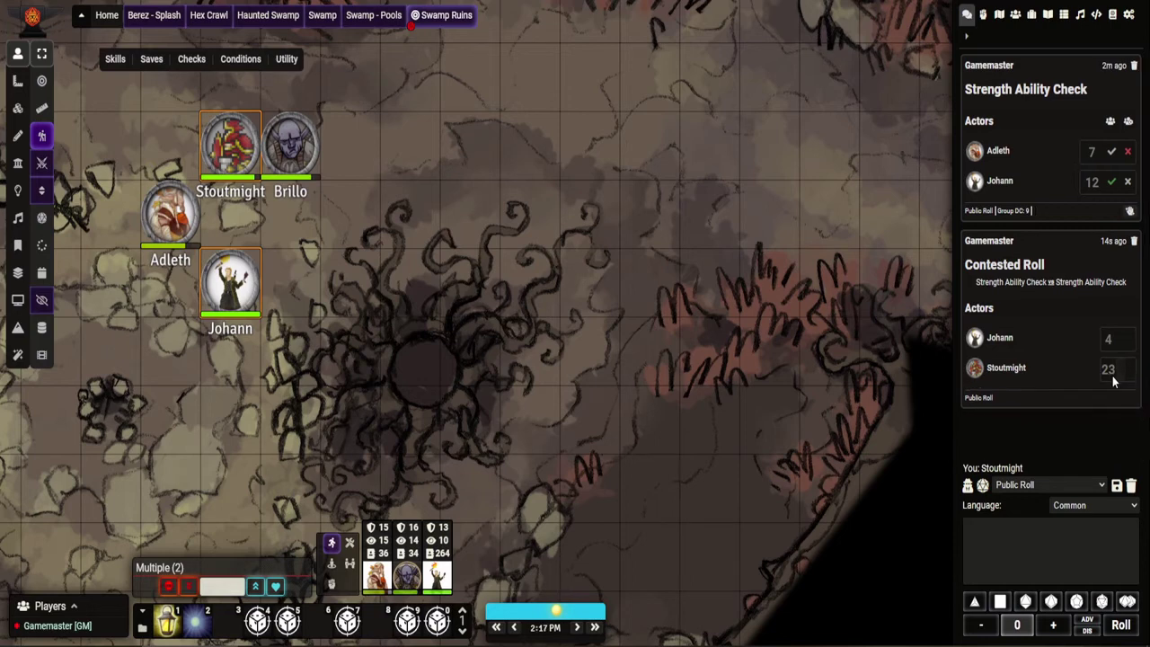
click(1121, 346)
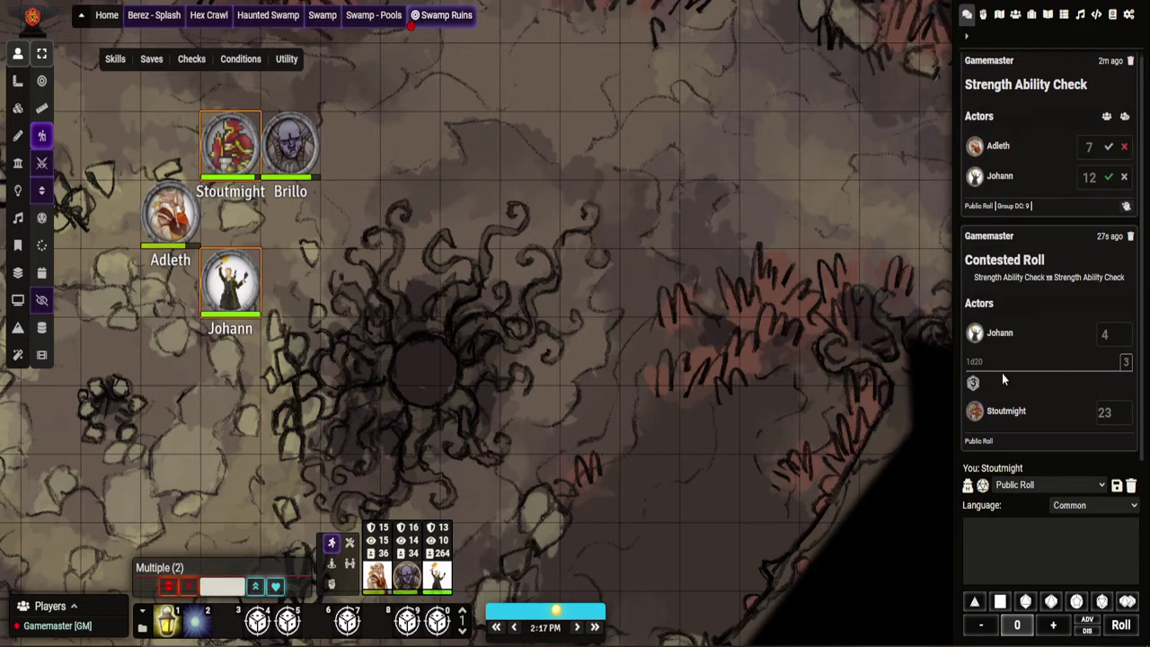
click(977, 363)
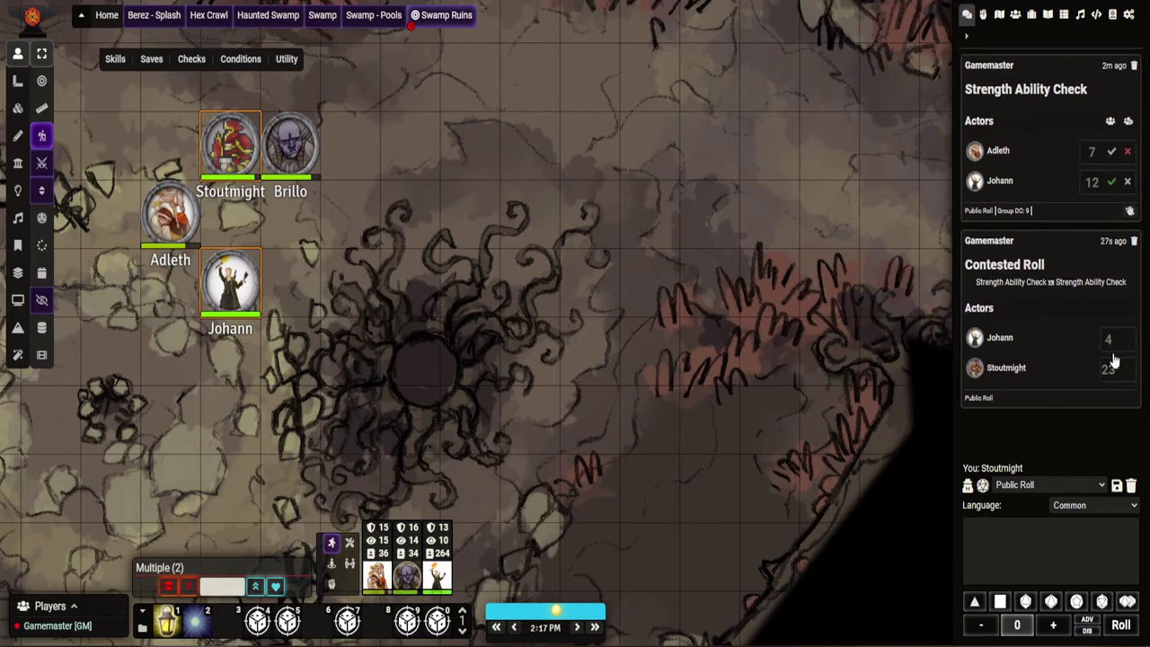
click(999, 368)
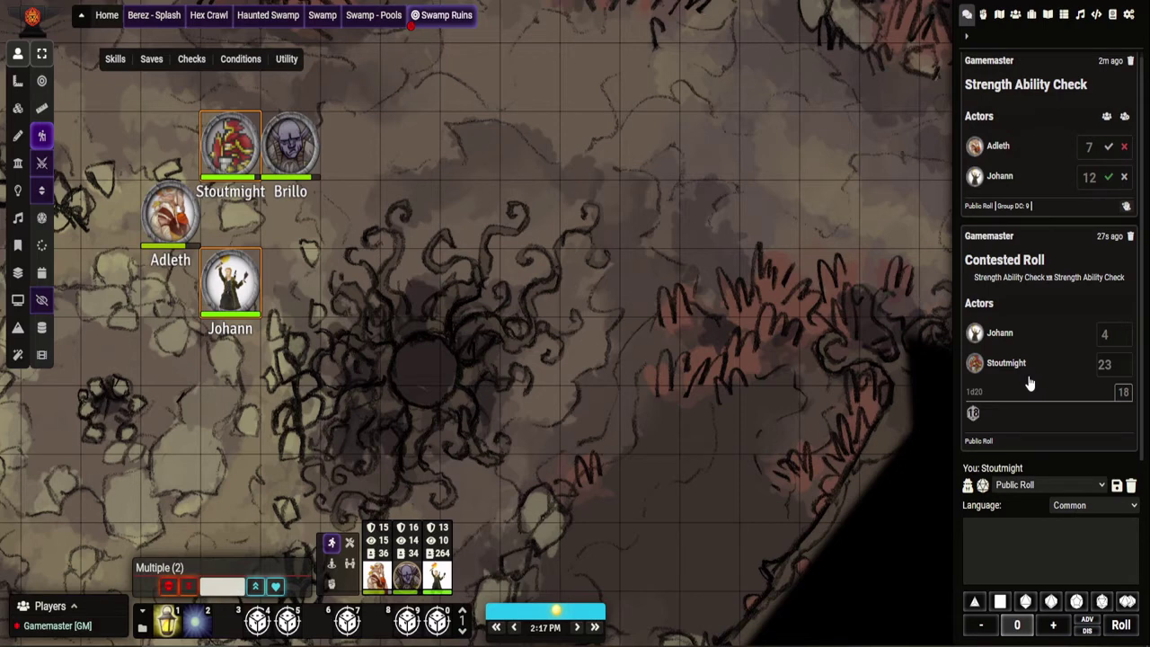
click(1031, 387)
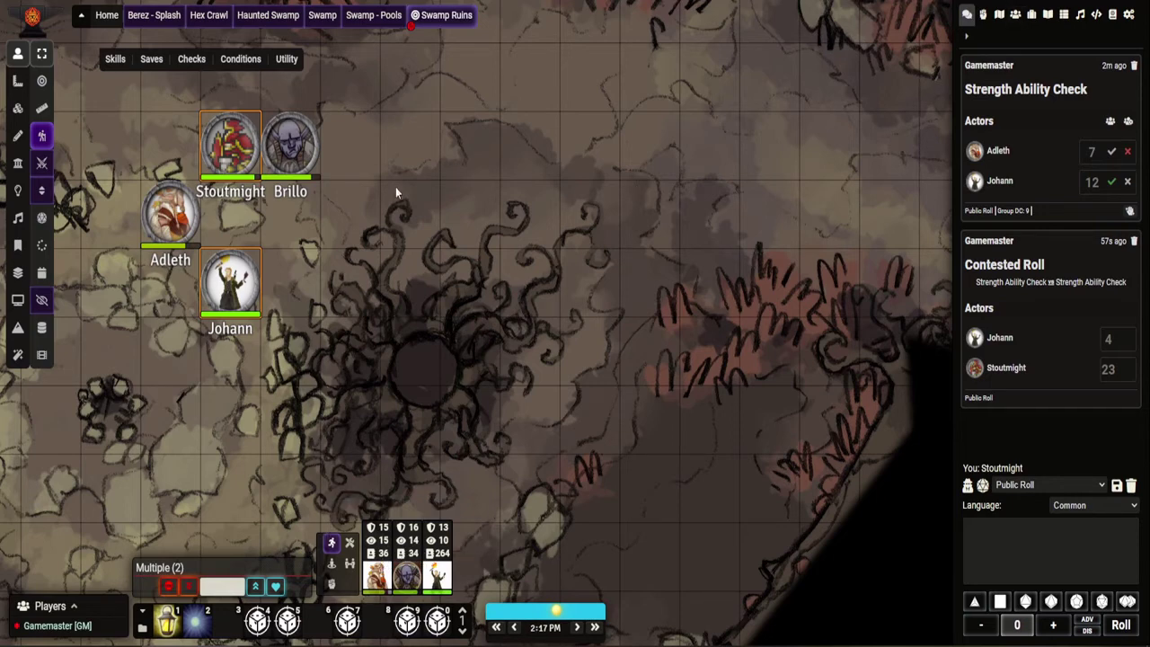
Set Show on Tokenbar to Include in Stoutmight's token configuration and update the token.
right_click(231, 153)
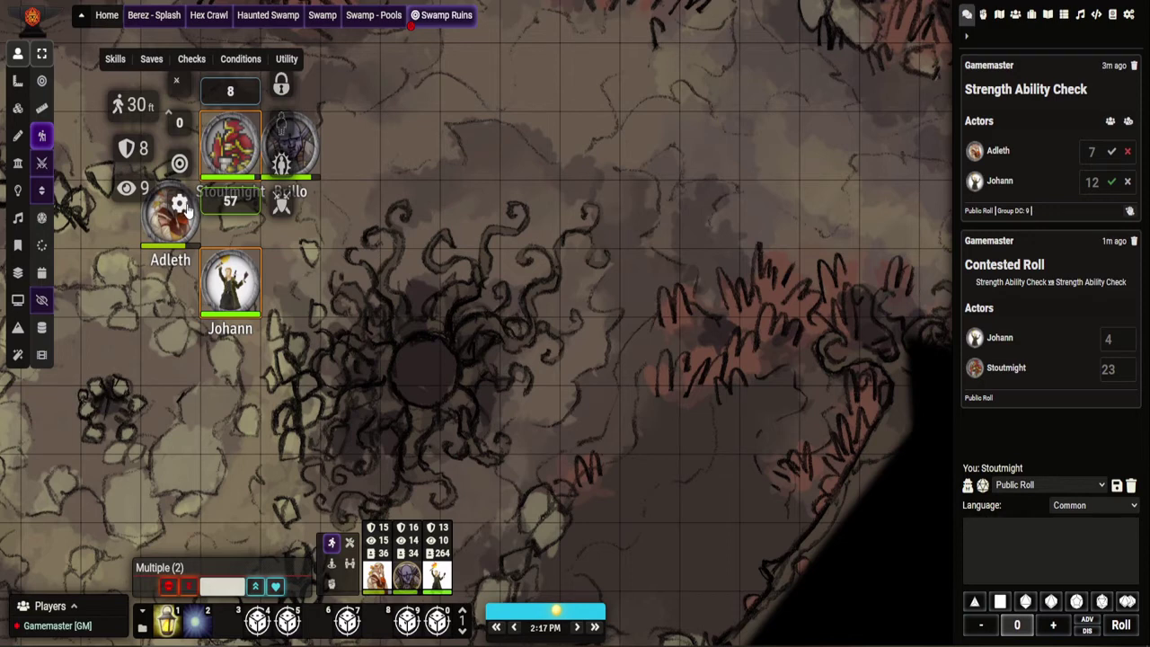
click(182, 204)
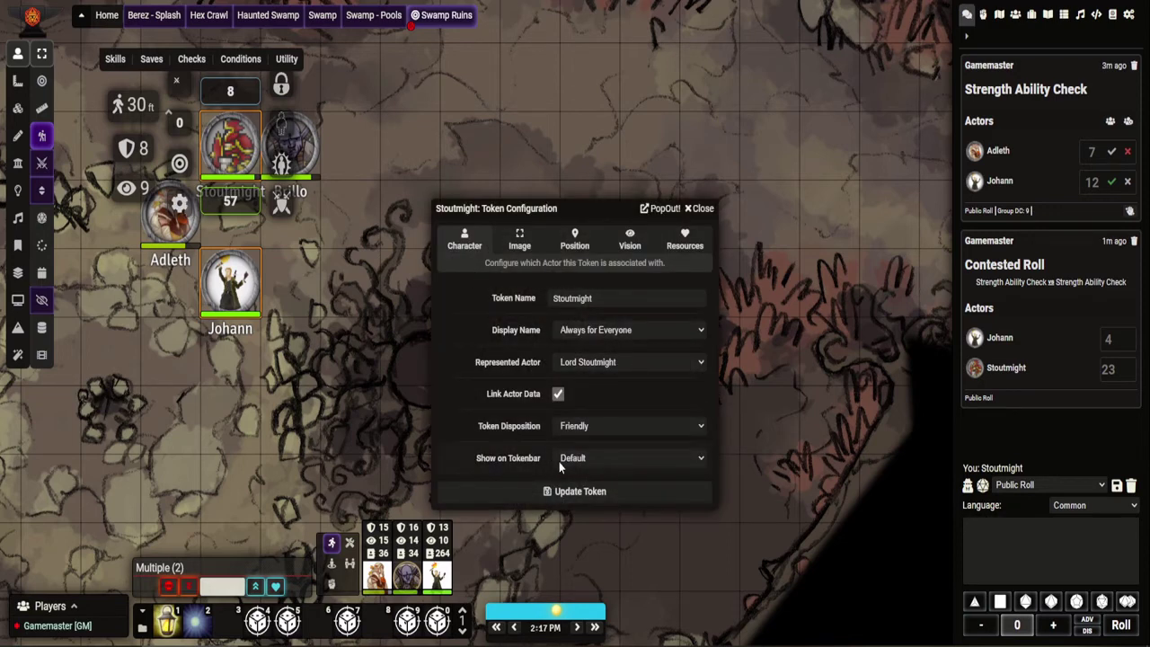
click(605, 462)
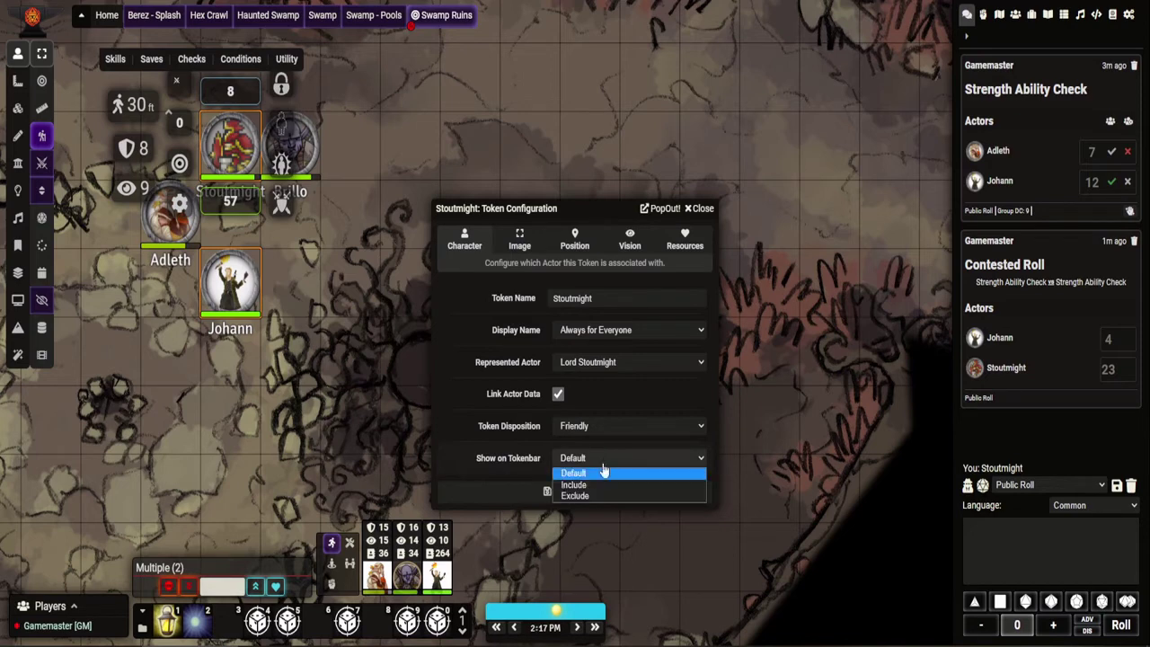
click(582, 485)
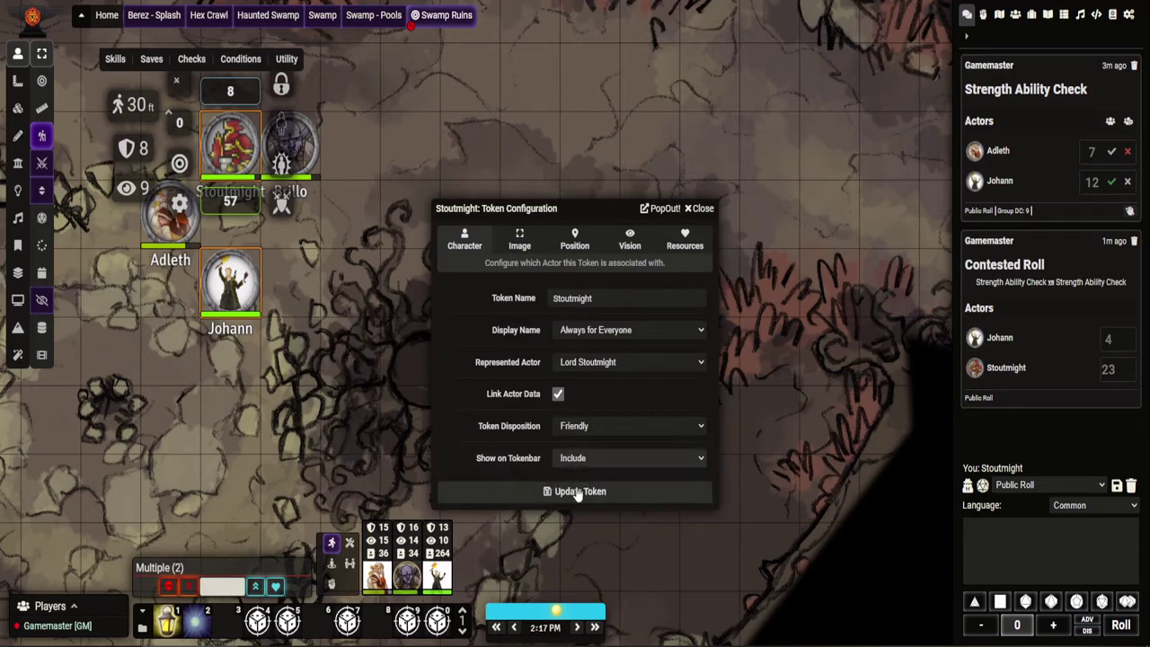
click(578, 492)
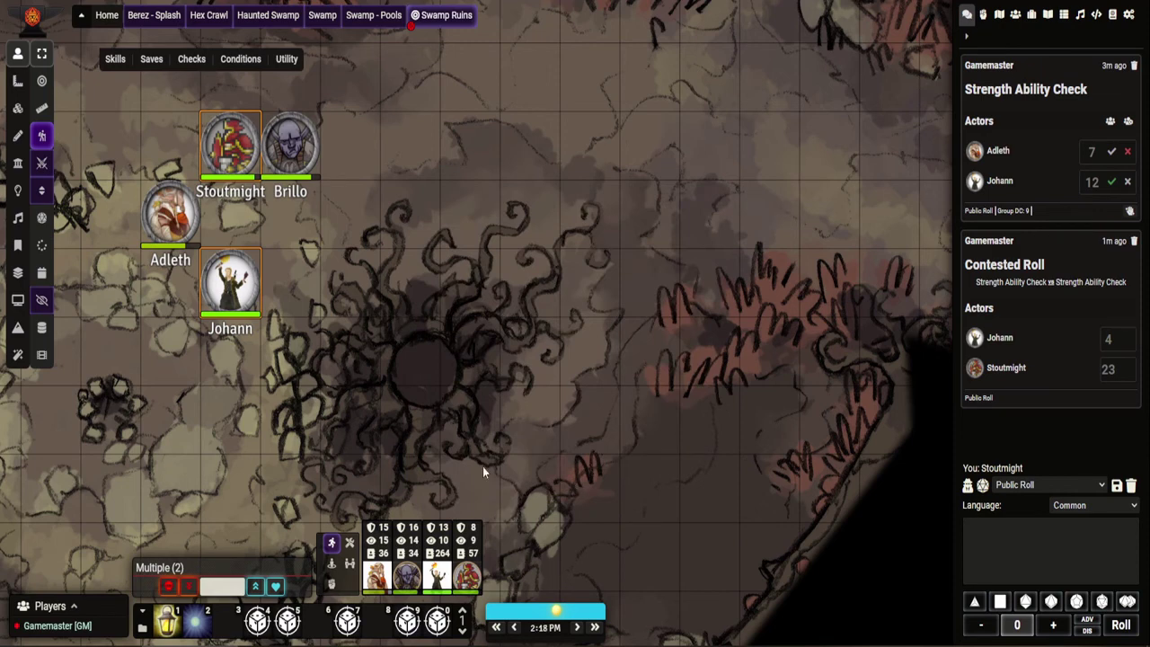
Review Stoutmight's Show on Tokenbar setting without changing it, and reposition the token bar slightly.
right_click(232, 159)
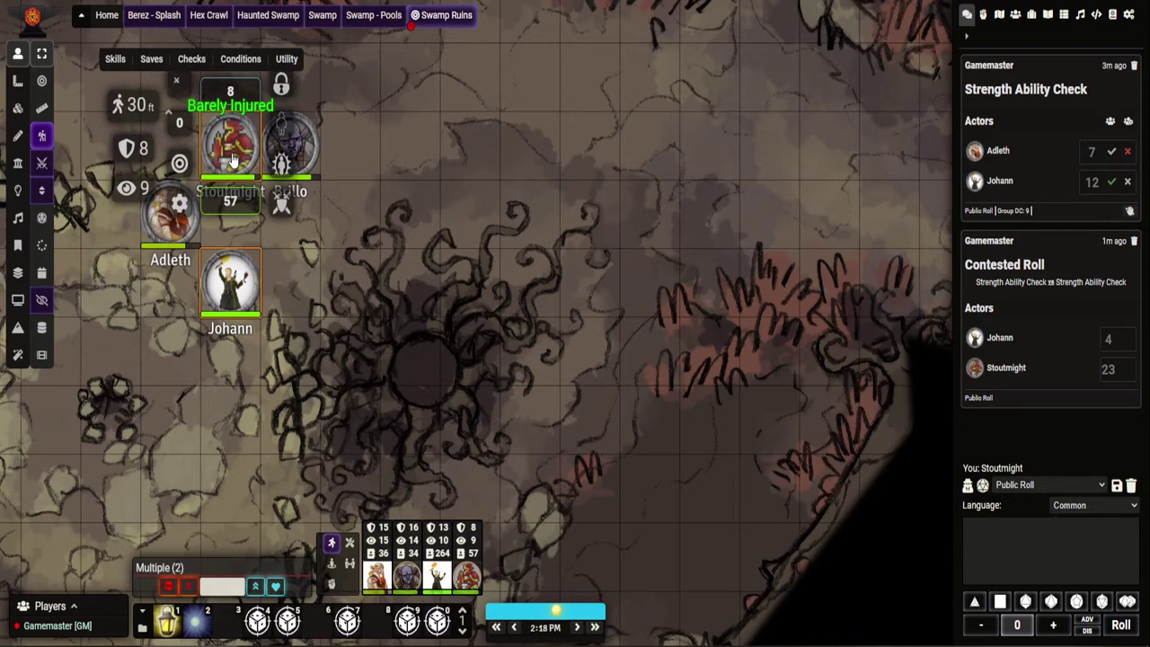
click(179, 203)
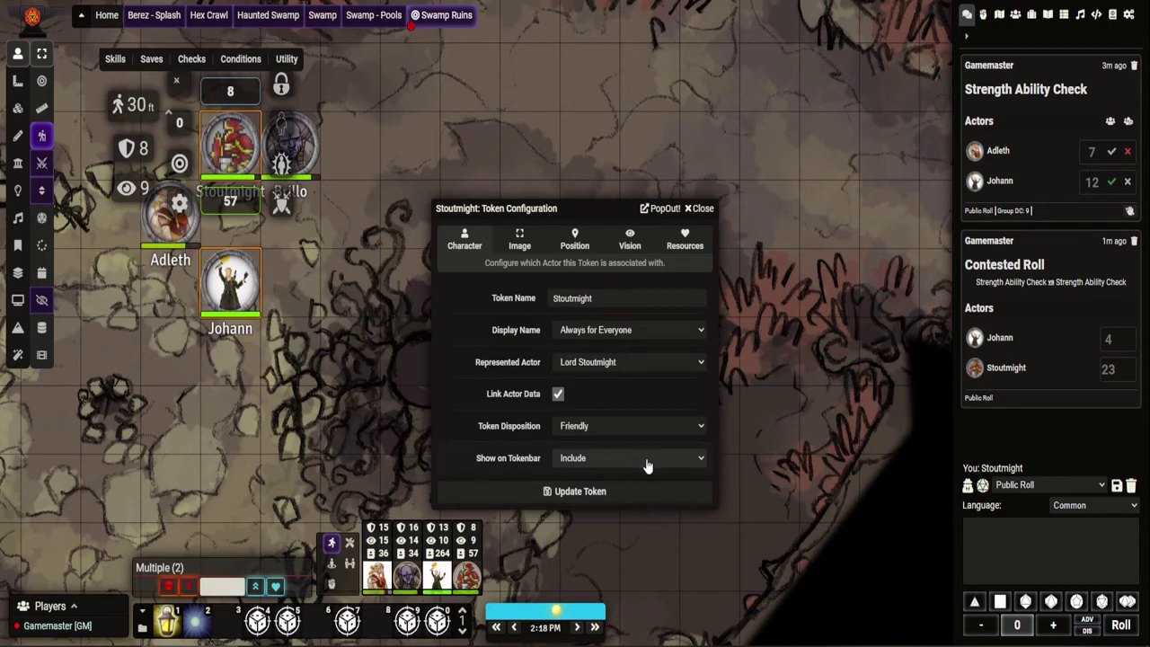
click(701, 209)
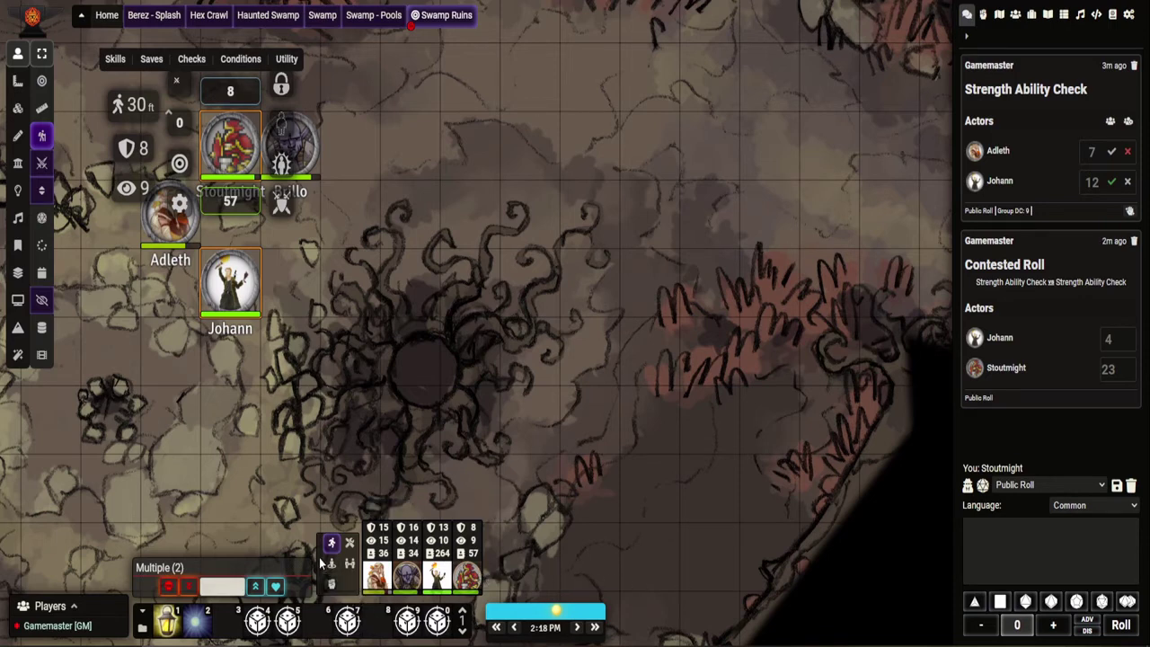
mouse_move(328, 572)
mouse_down()
mouse_move(281, 494)
mouse_move(152, 493)
mouse_move(63, 510)
mouse_move(292, 532)
mouse_move(325, 562)
mouse_up()
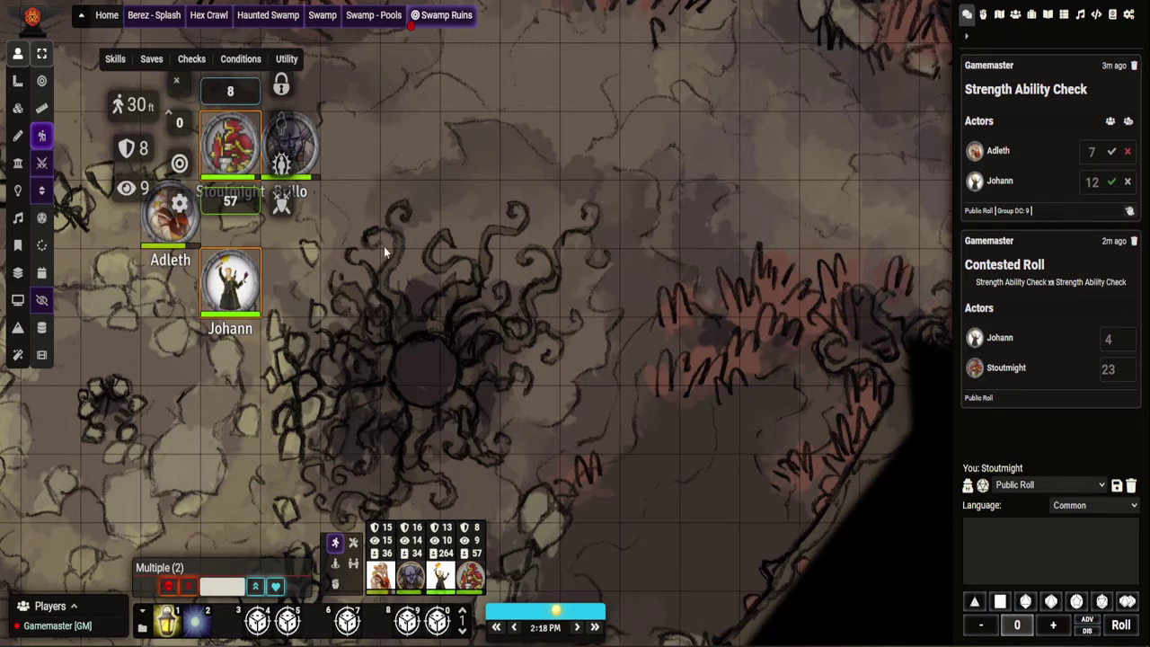
Select the Stoutmight, Brillo, Adleth and Johann tokens together and add them to a combat encounter.
drag(295, 251, 381, 278)
drag(140, 113, 360, 266)
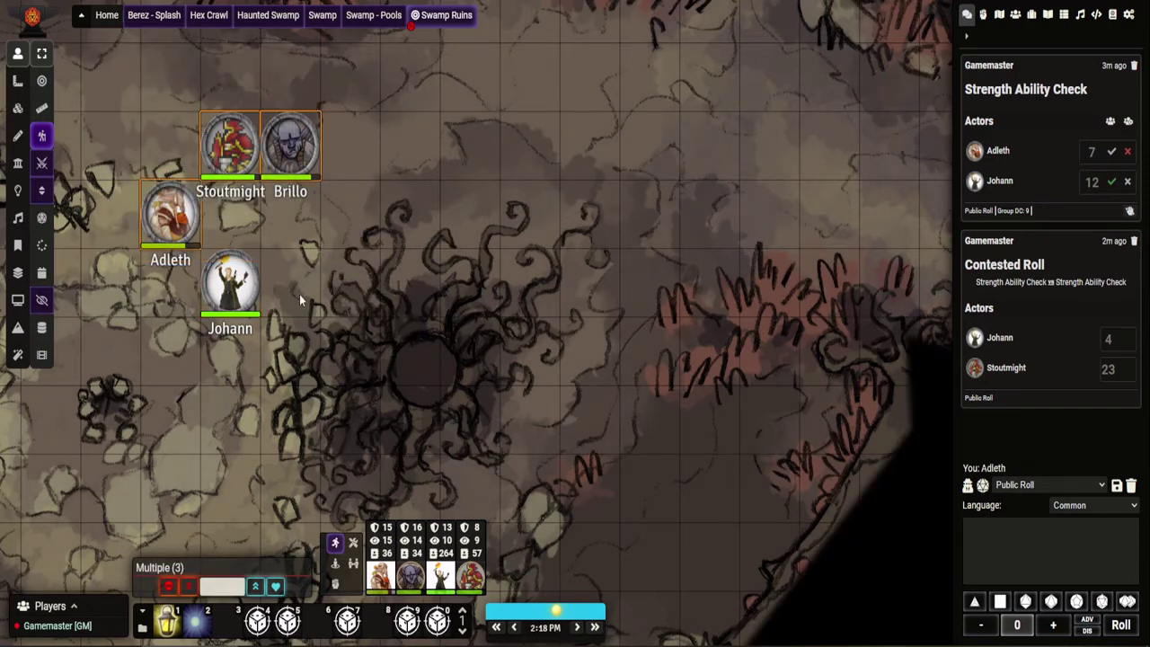
drag(375, 326, 157, 112)
right_click(229, 266)
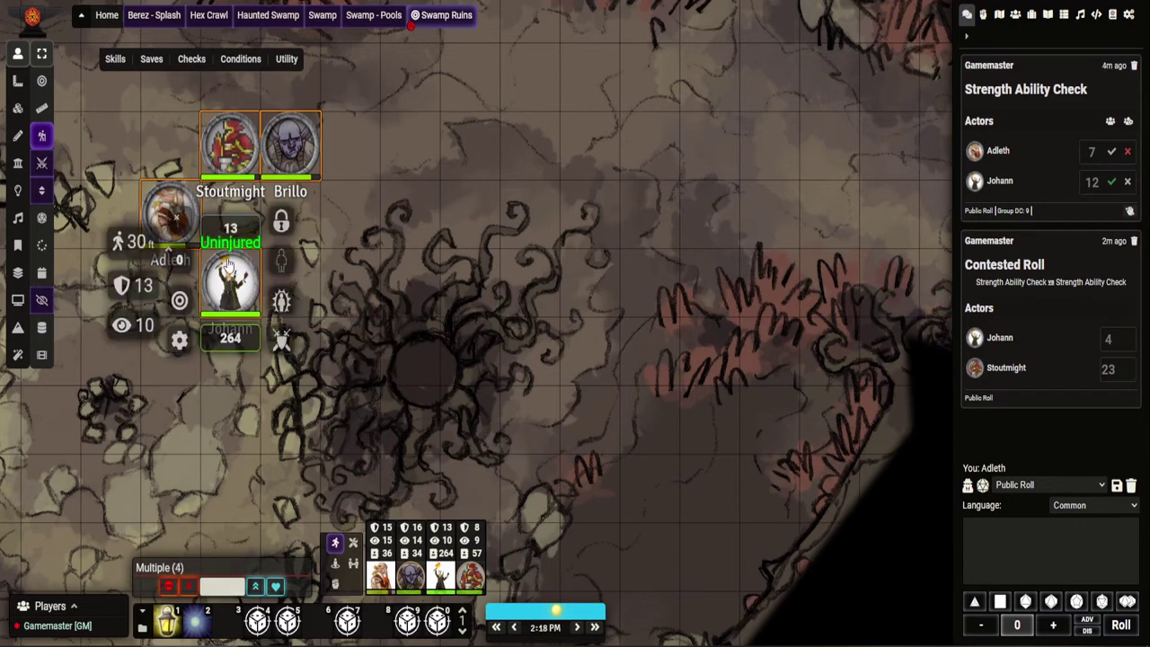
click(281, 339)
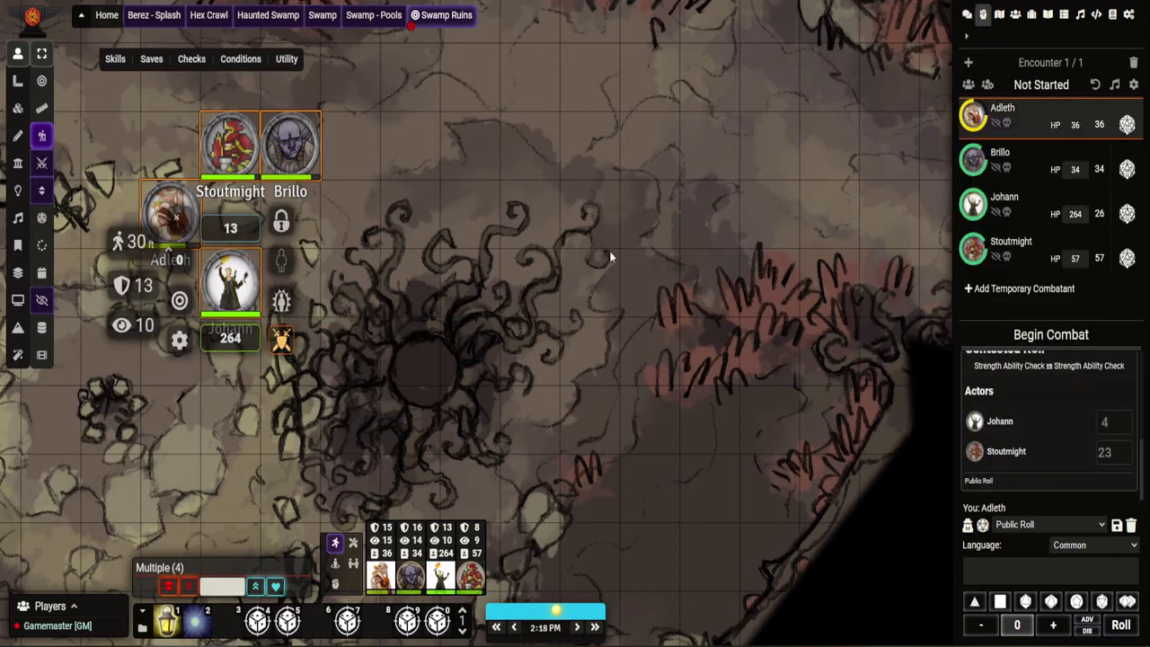
Roll initiative for all combatants in the encounter and begin the combat.
click(970, 87)
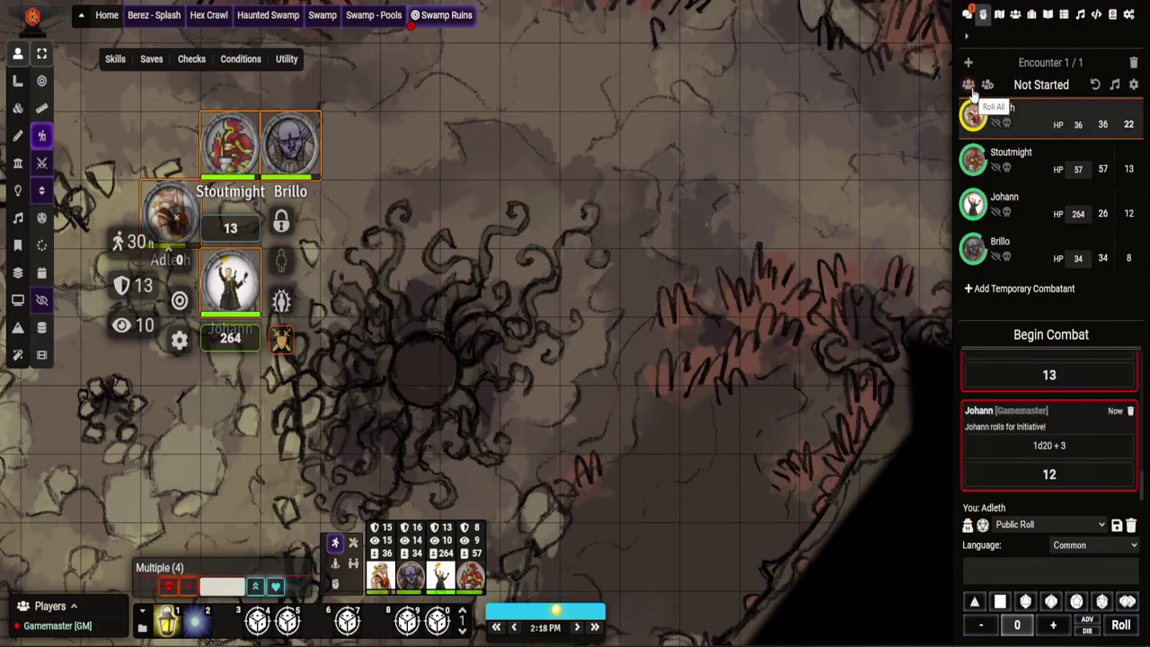
click(1058, 334)
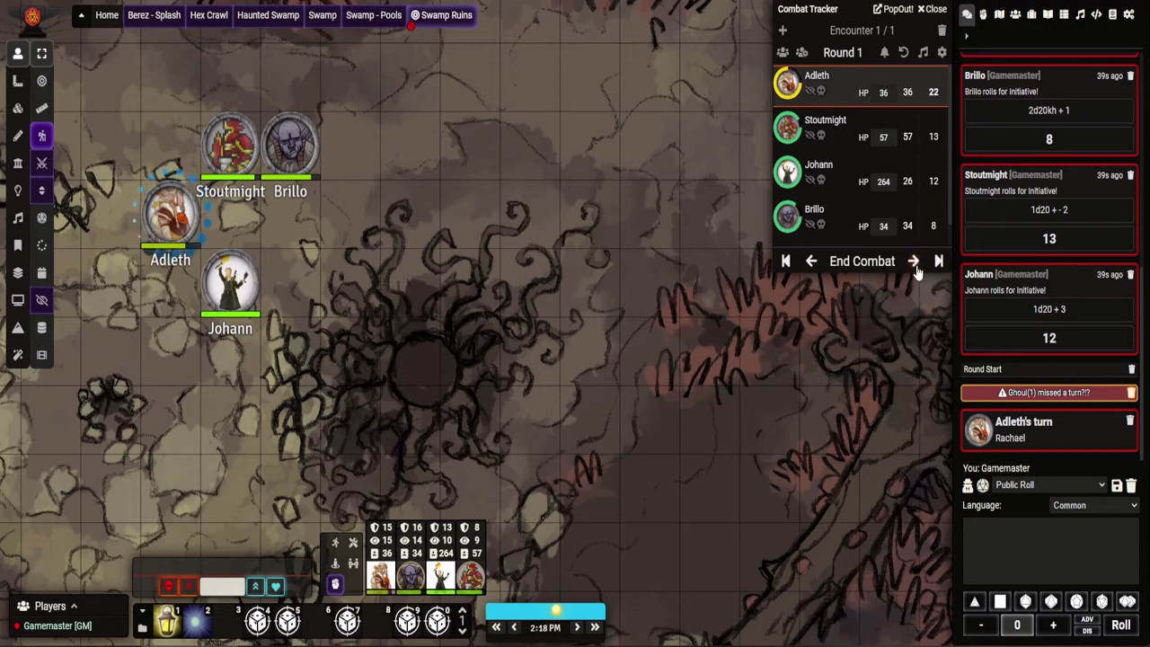
Advance combat to Stoutmight's turn and test moving its token, leaving it one square west of its starting place, directly above Adleth.
click(914, 263)
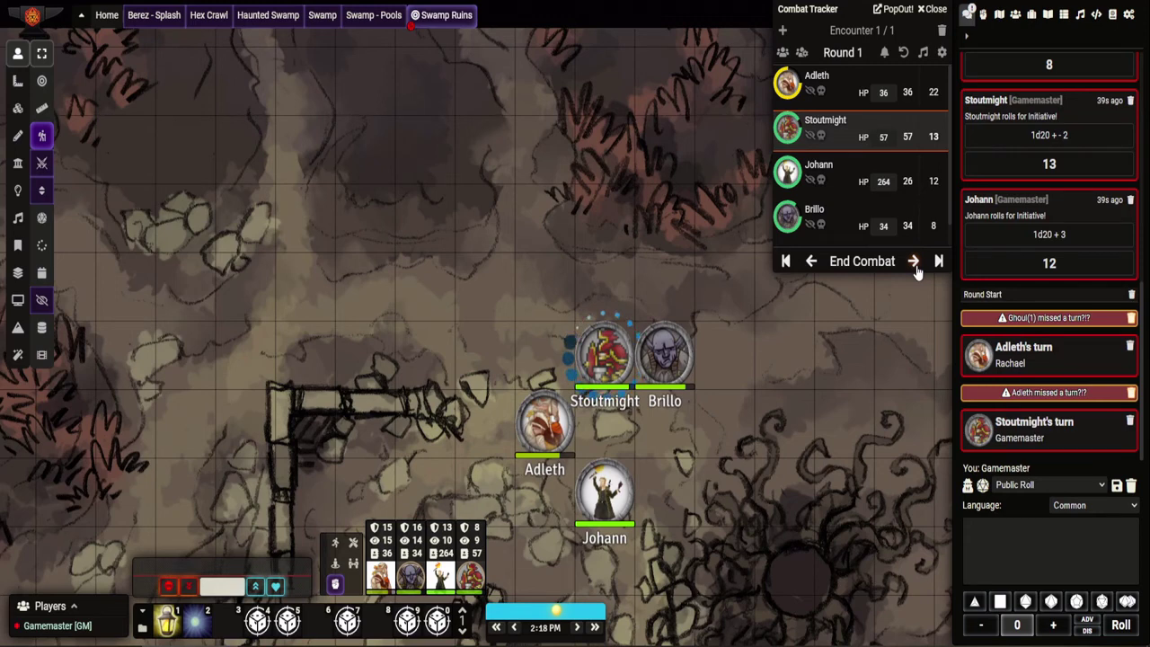
drag(604, 355, 191, 452)
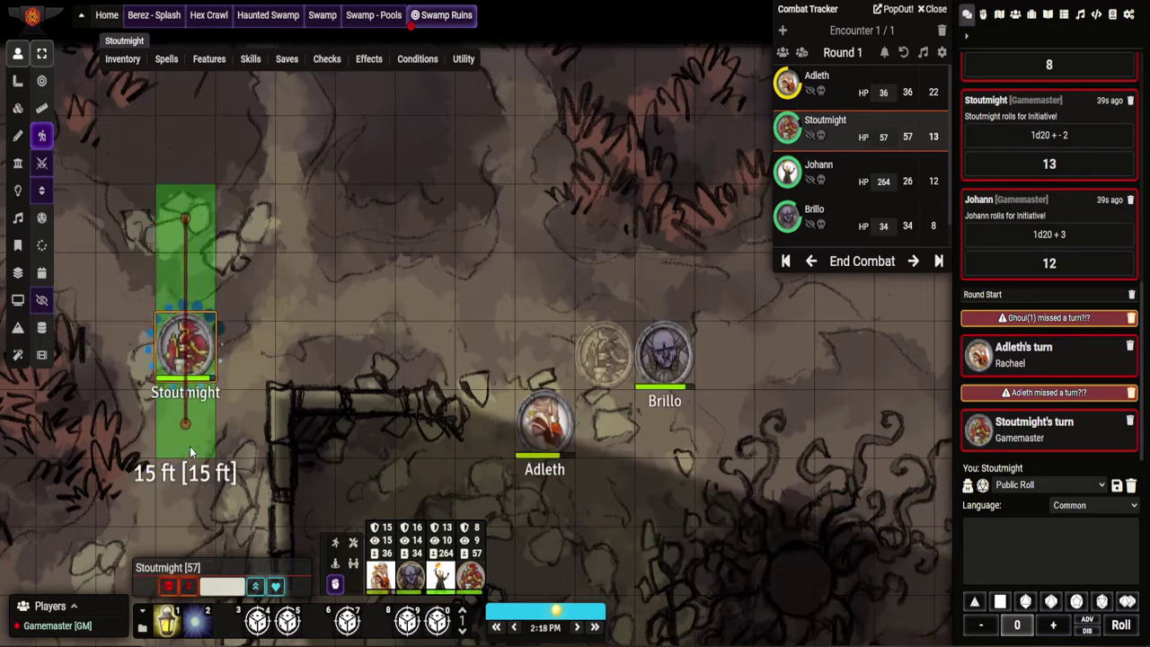
drag(187, 409, 546, 354)
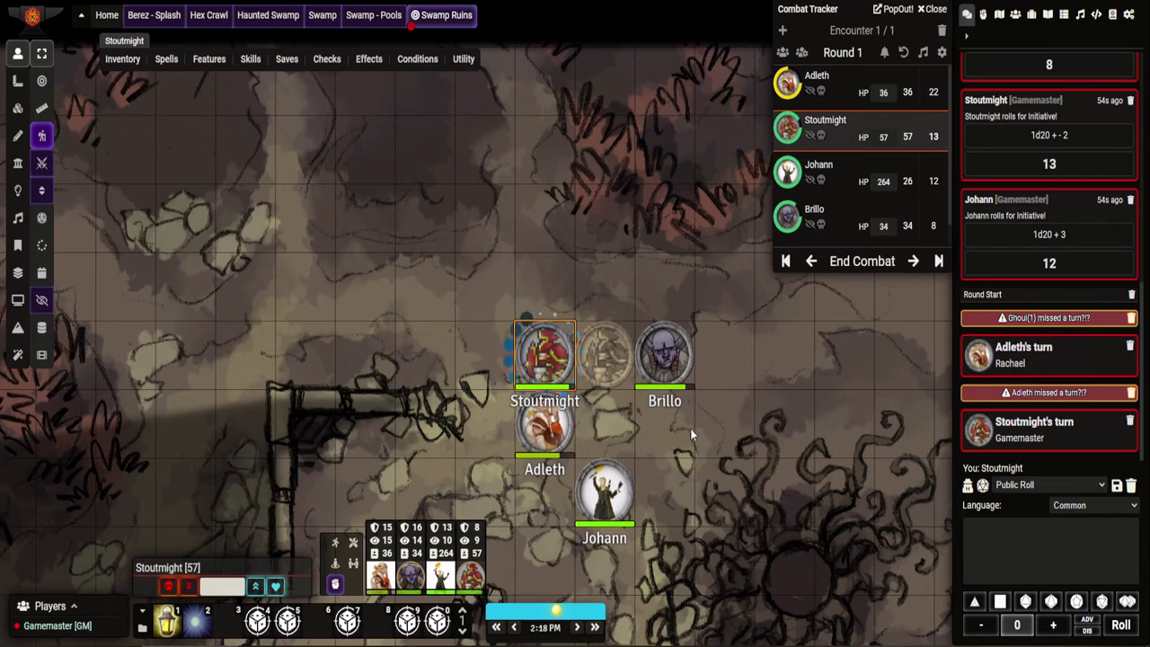
Advance the combat through Johann's and Brillo's turns to Adleth's turn in Round 2.
click(912, 262)
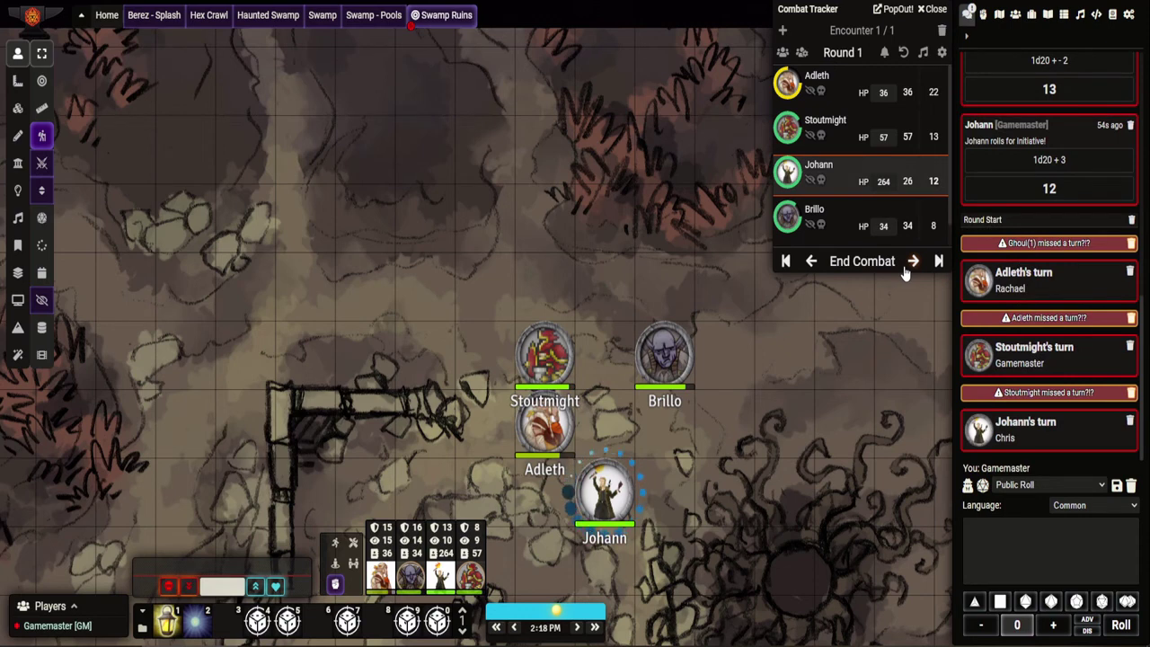
click(906, 269)
click(908, 267)
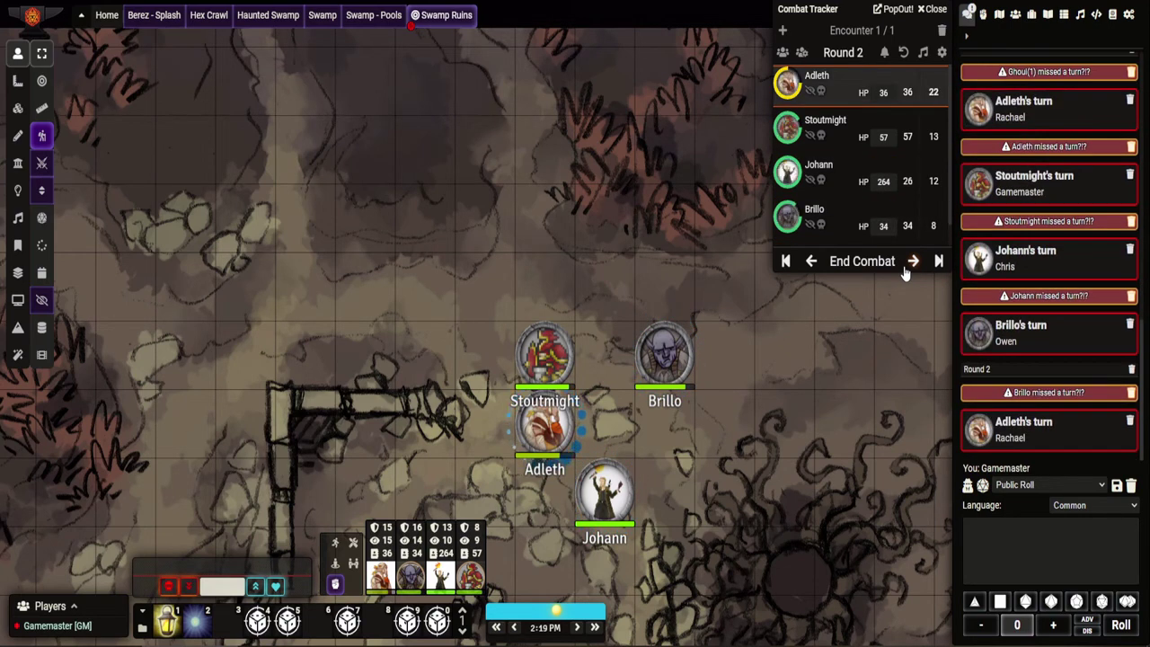
End the current combat encounter and empty the turn tracker.
click(867, 264)
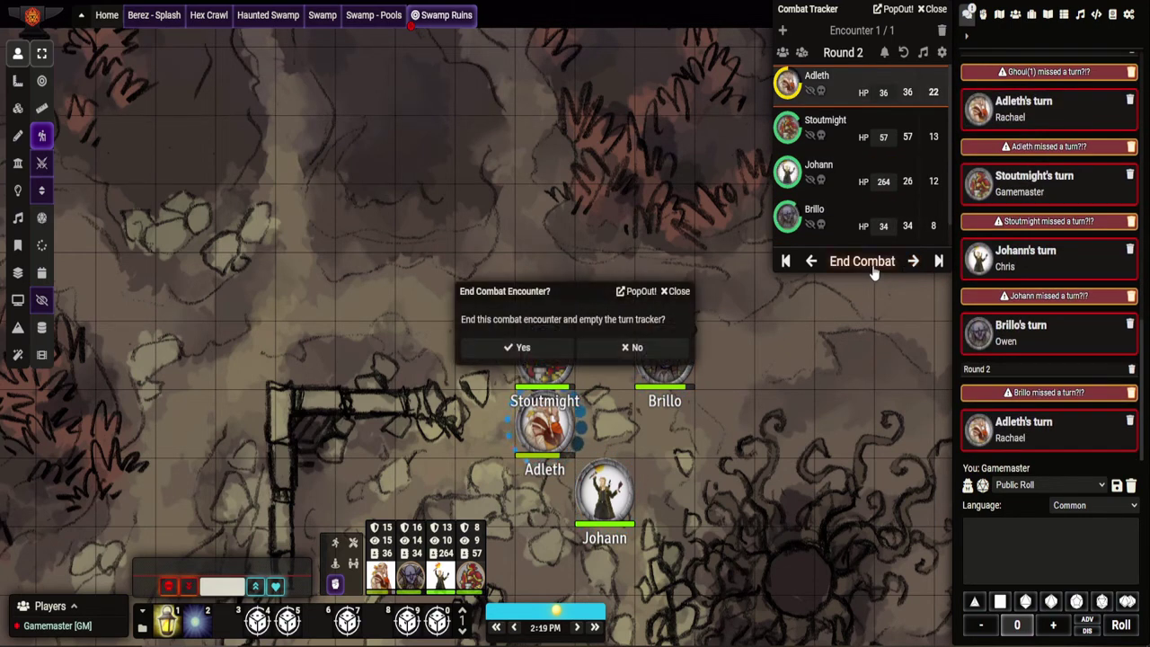
click(521, 348)
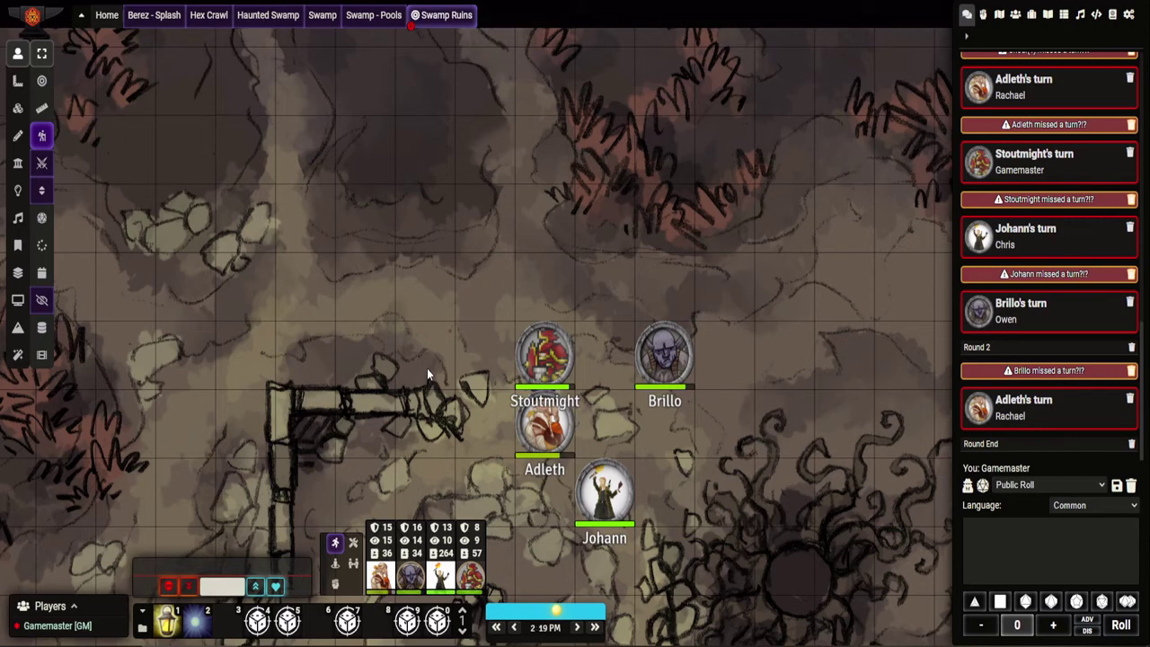
Open the game's module settings and filter the modules by "mon" to reach the Monk's TokenBar options.
click(1129, 15)
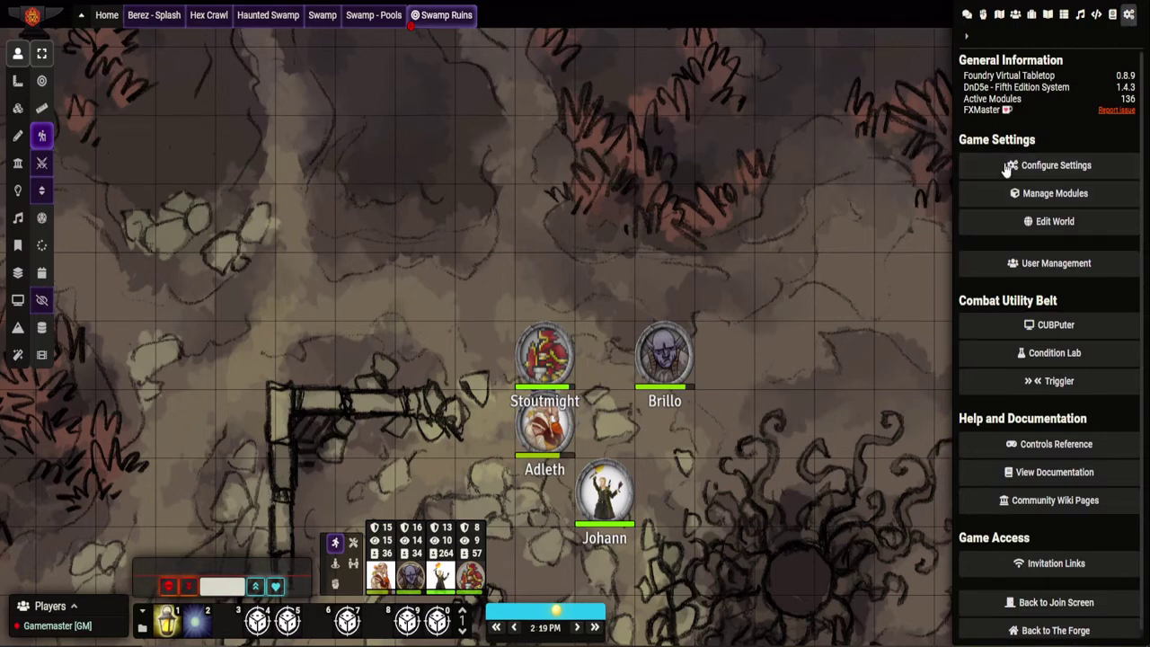
click(1056, 164)
click(665, 74)
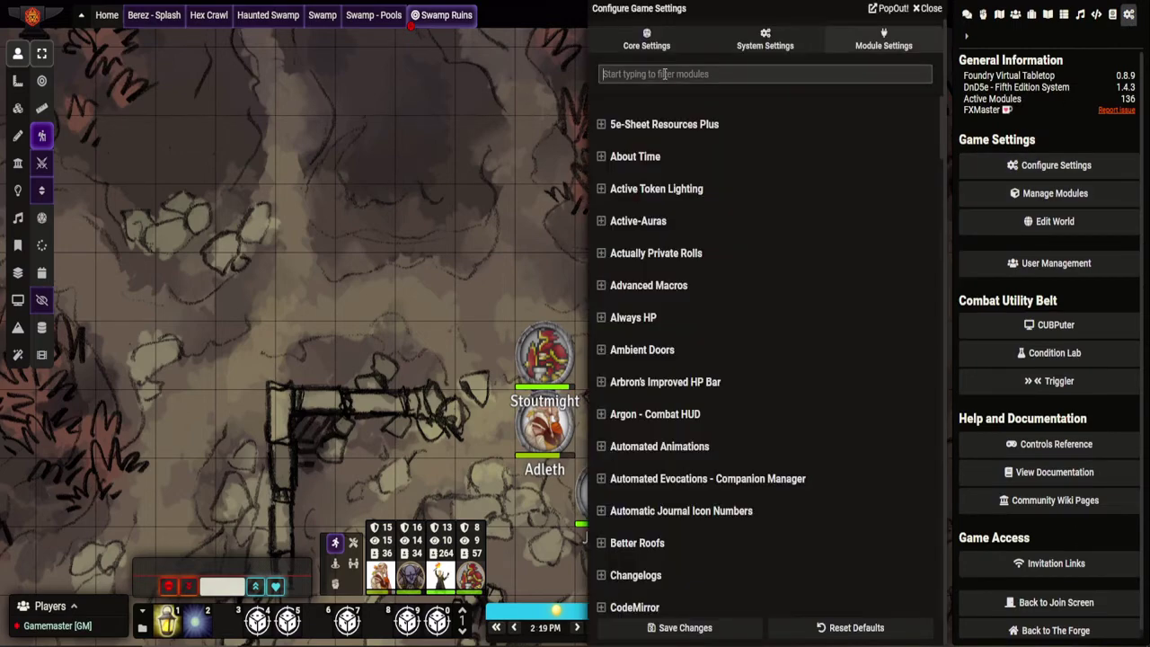
text(mok)
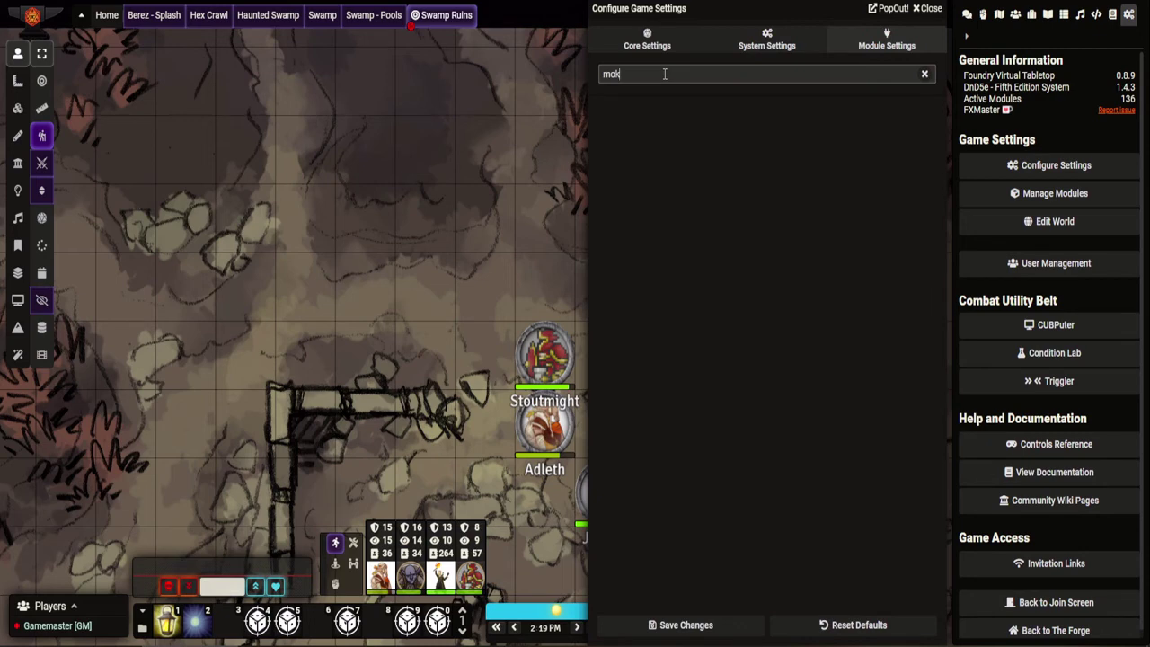
key(BackSpace)
text(b)
key(BackSpace)
text(n)
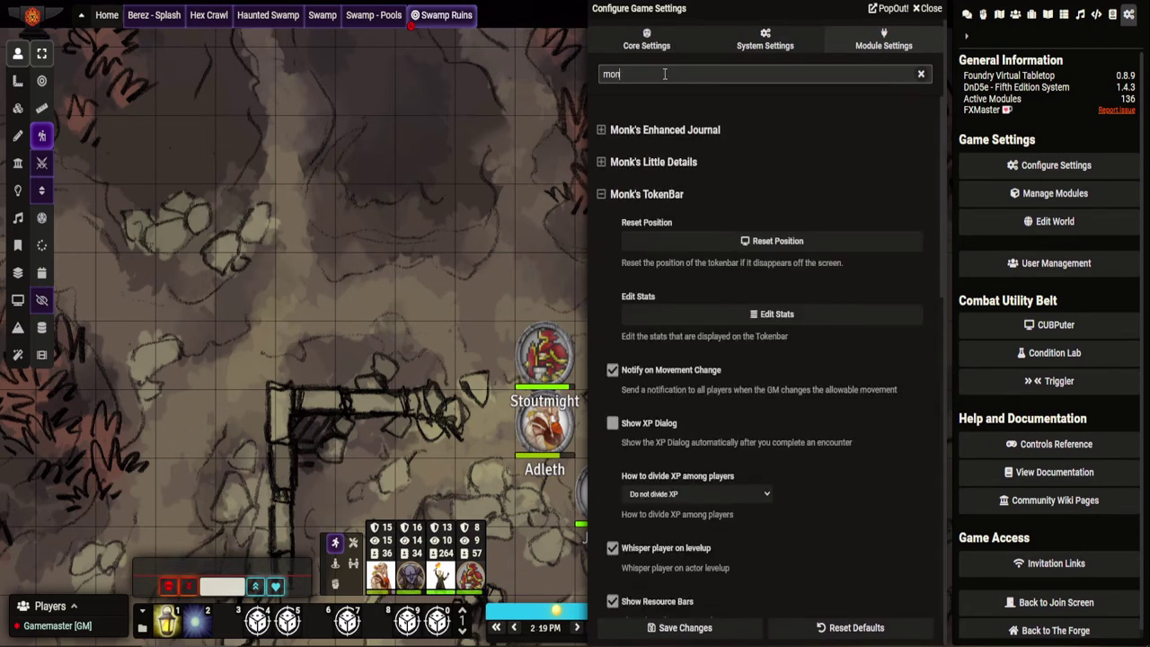
Enable Show XP Dialog and Convert enemies to lootable for Monk's TokenBar, and save the settings.
scroll(714, 328, down, 2)
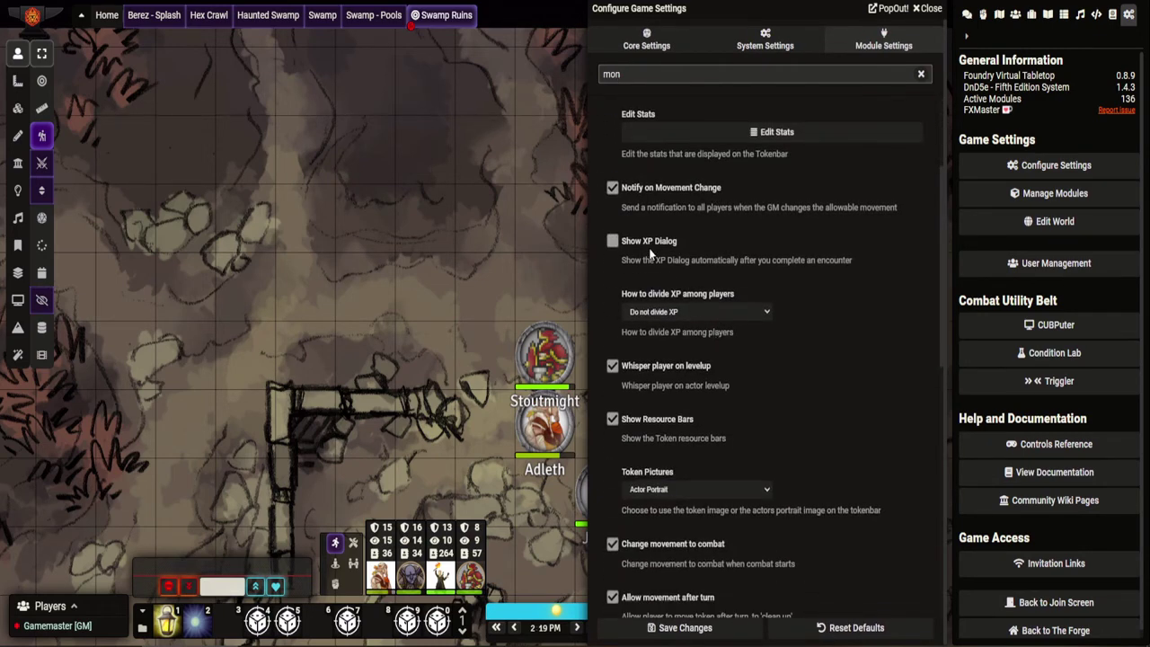
click(612, 241)
scroll(777, 288, down, 3)
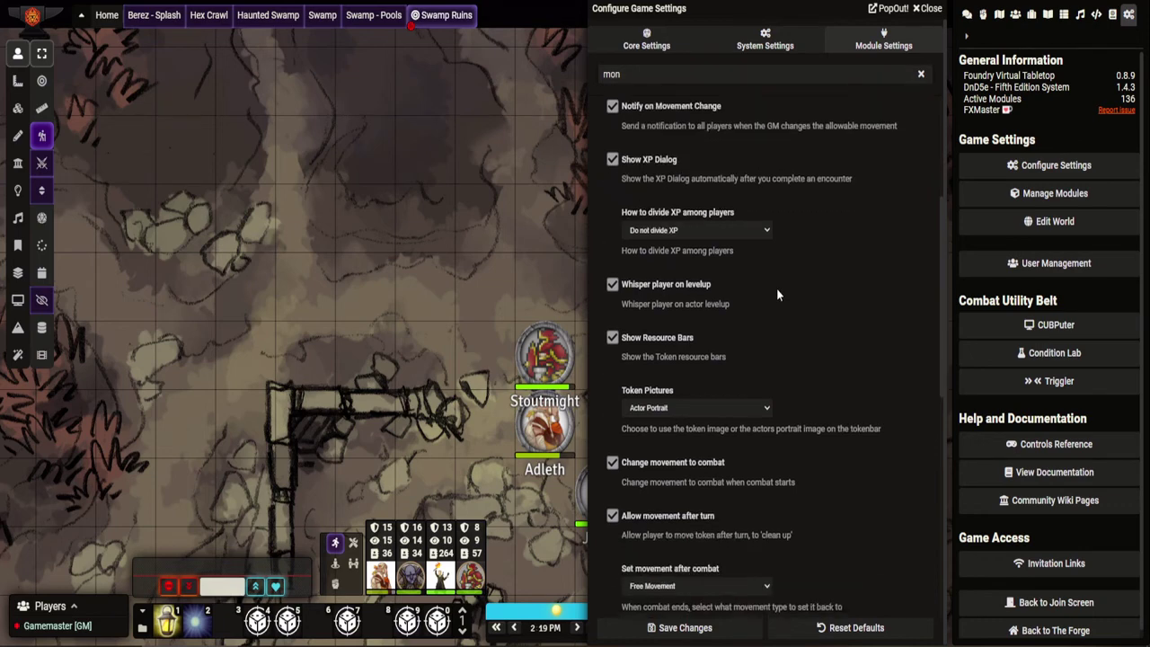
scroll(776, 294, down, 1)
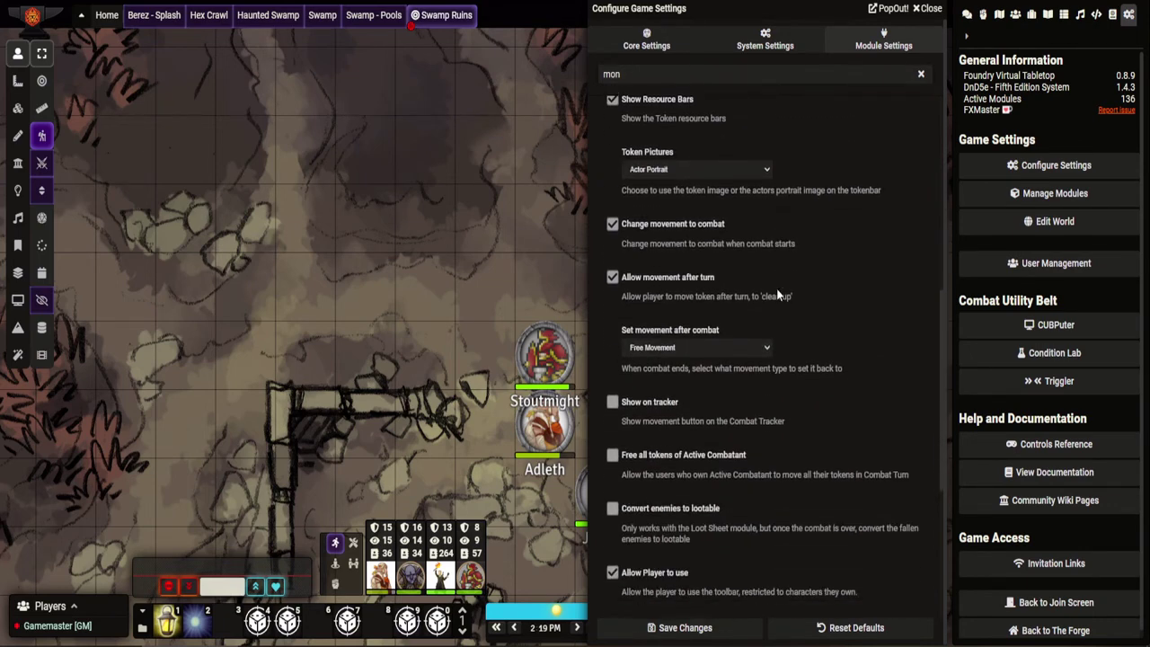
scroll(857, 378, down, 1)
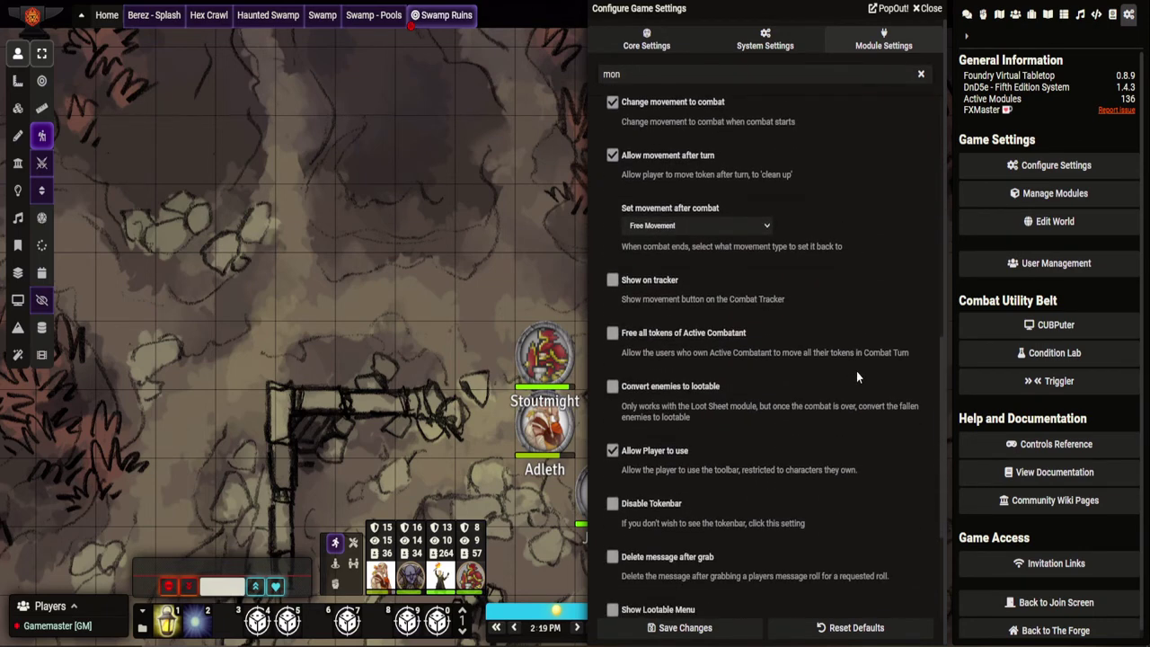
scroll(856, 377, down, 1)
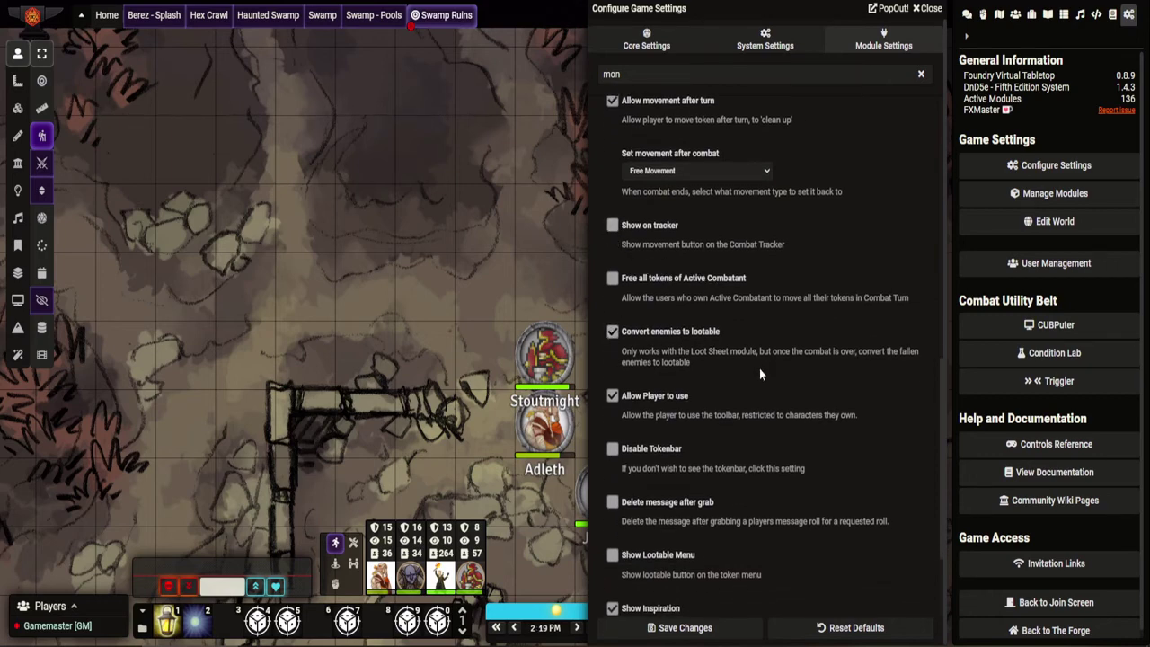
scroll(759, 374, down, 2)
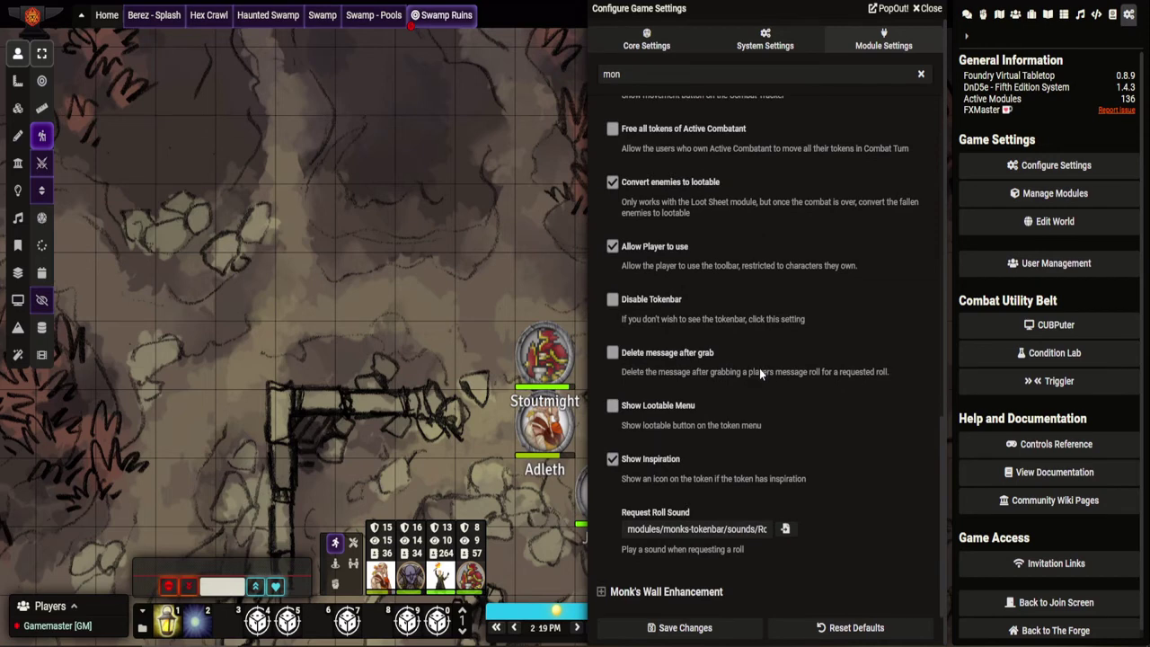
scroll(760, 369, down, 1)
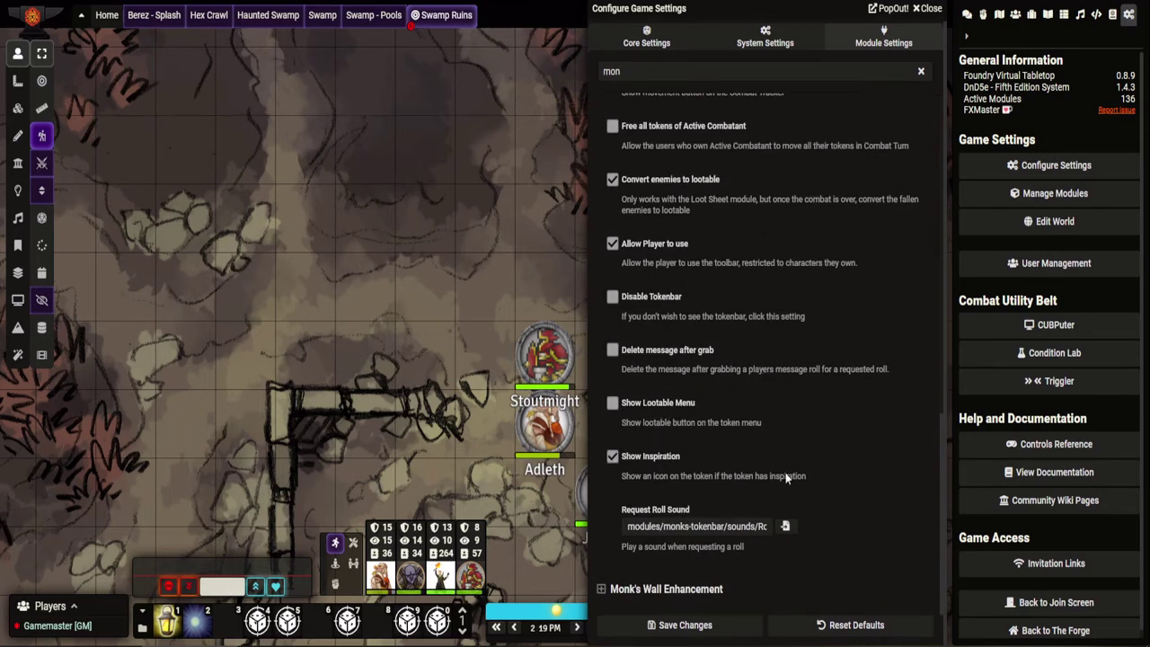
click(691, 631)
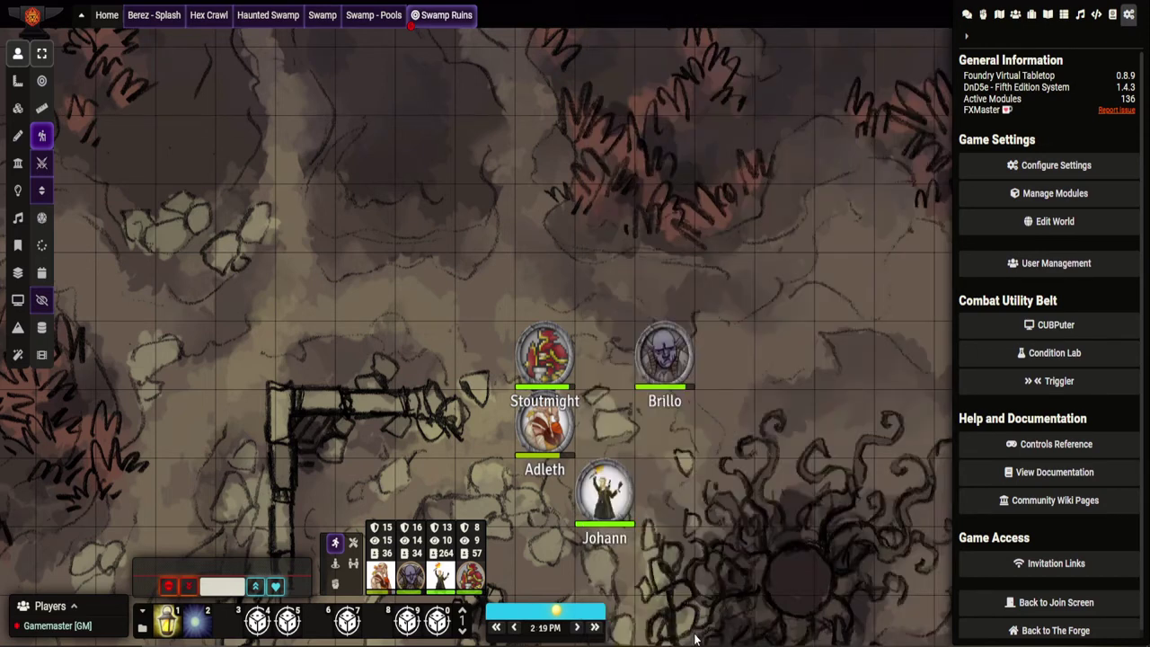
Place a Skeleton from the Undead monsters folder on the map, in the square directly above Stoutmight.
click(1013, 16)
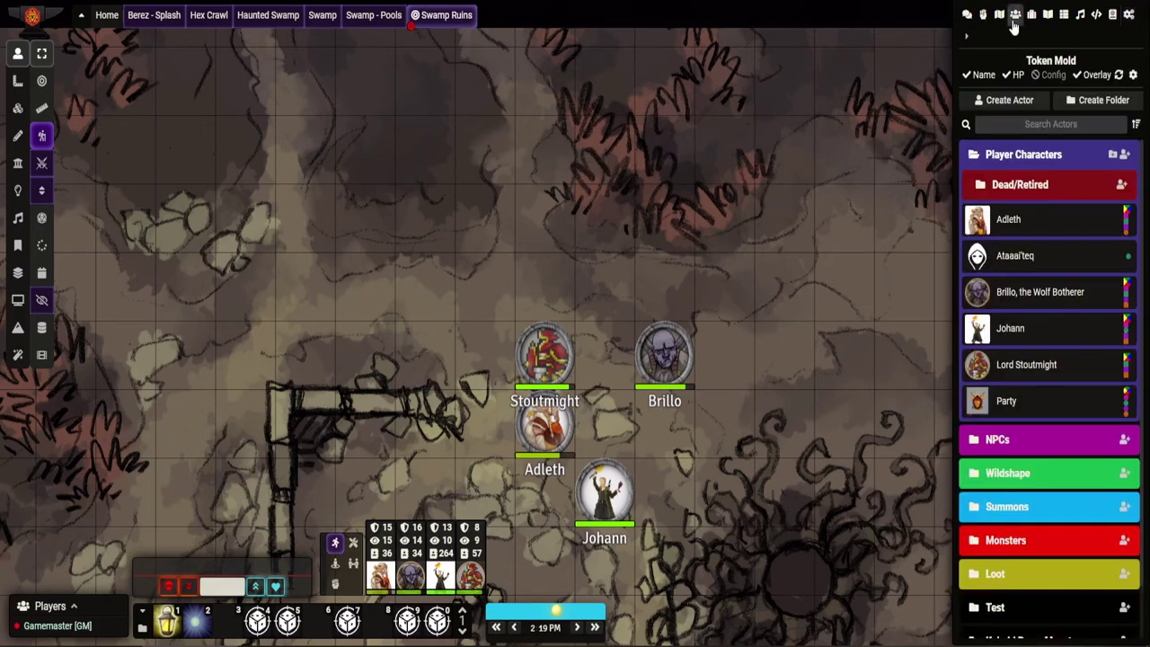
scroll(1060, 350, down, 1)
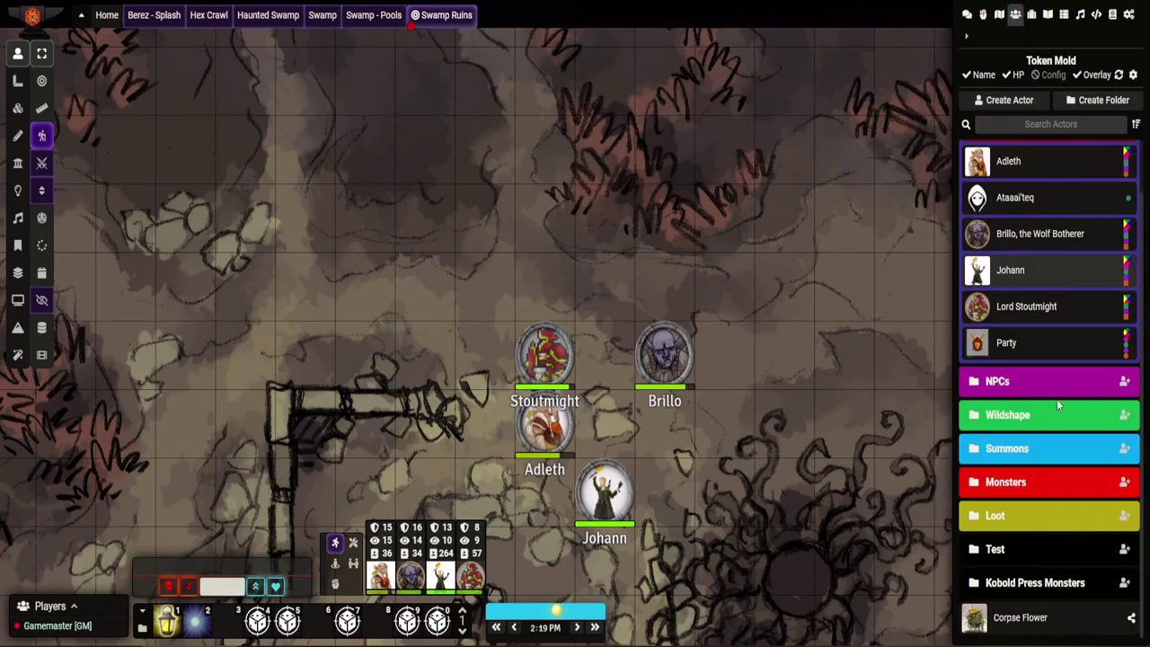
click(1032, 484)
scroll(1033, 485, down, 2)
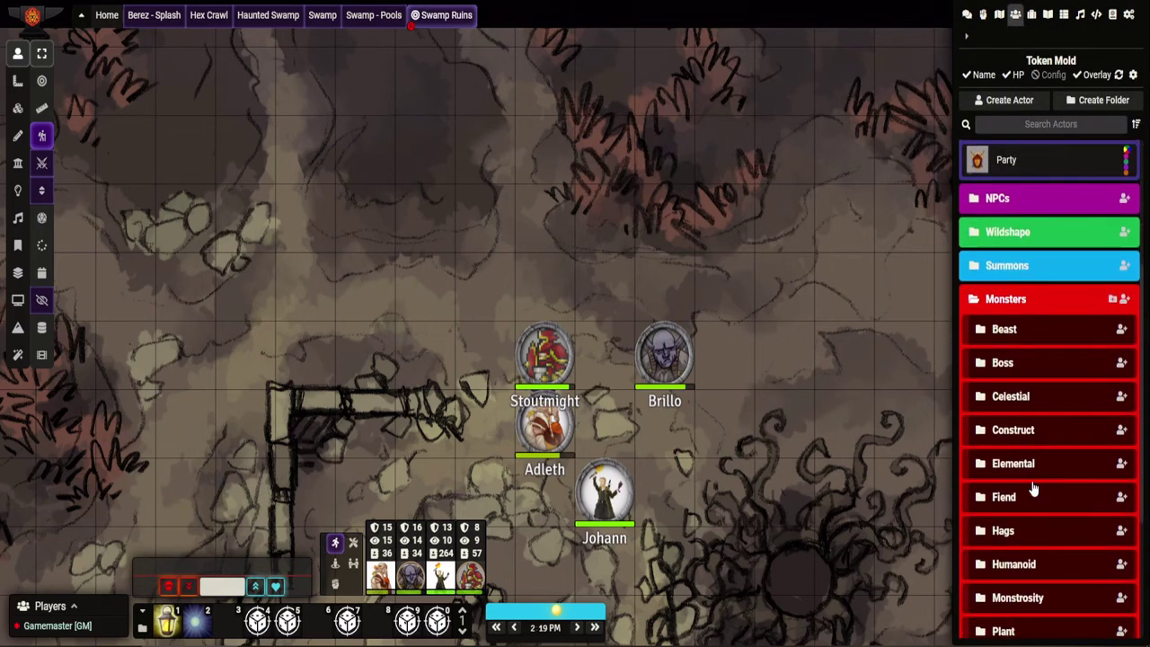
scroll(1033, 487, down, 2)
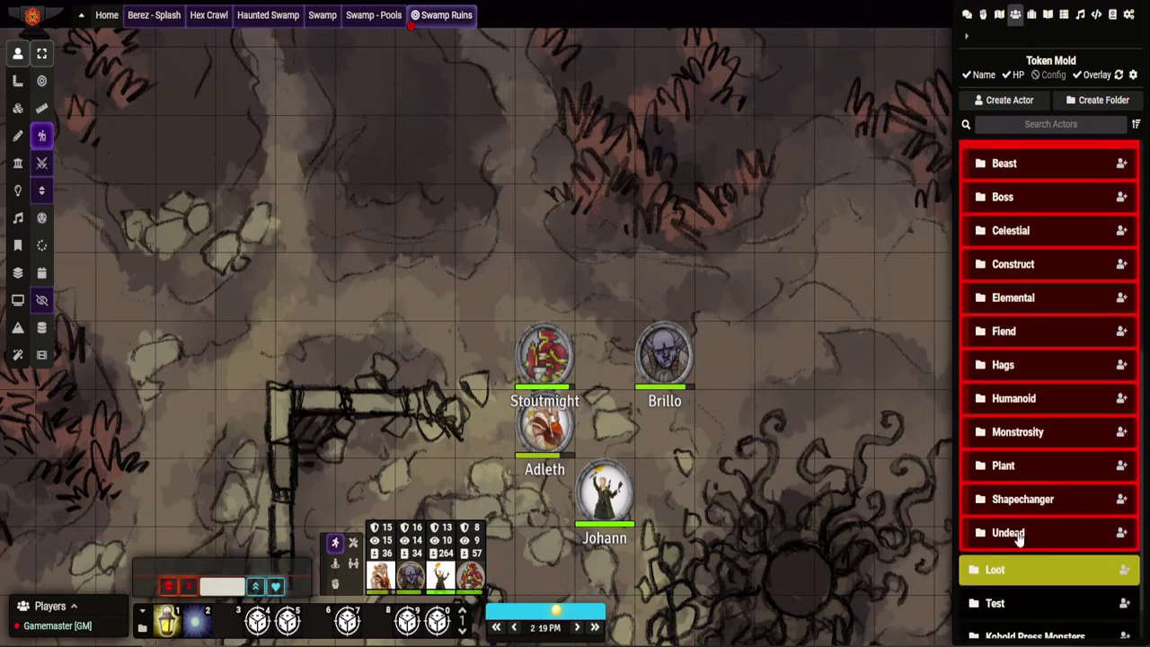
click(1008, 533)
scroll(1015, 530, down, 3)
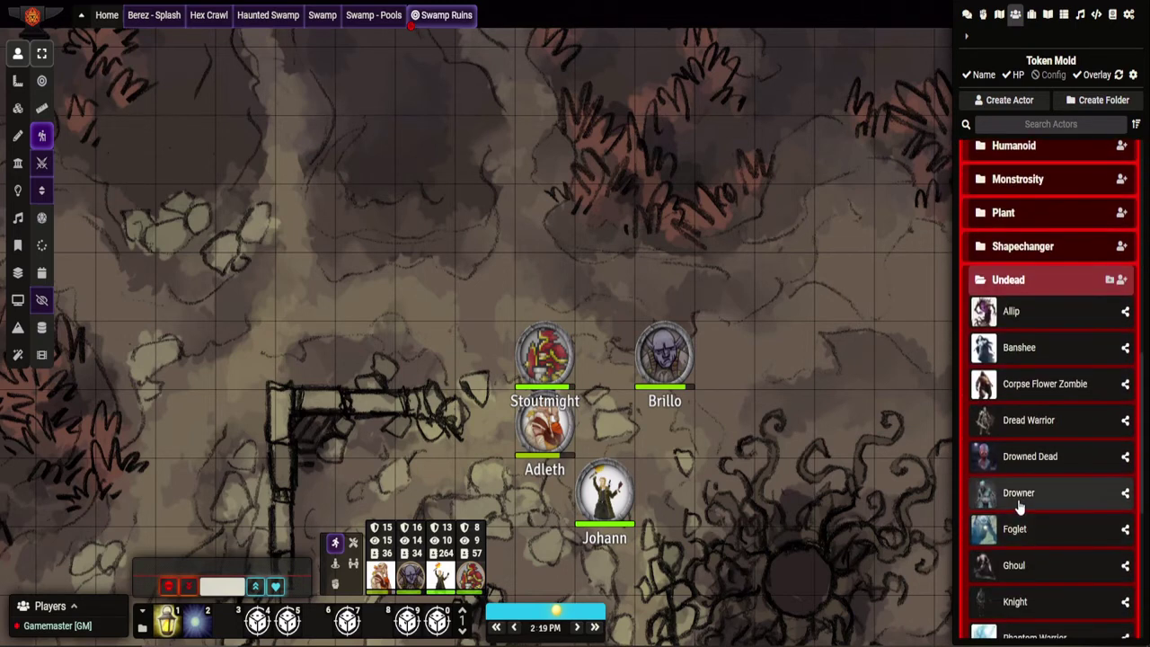
scroll(1020, 485, down, 2)
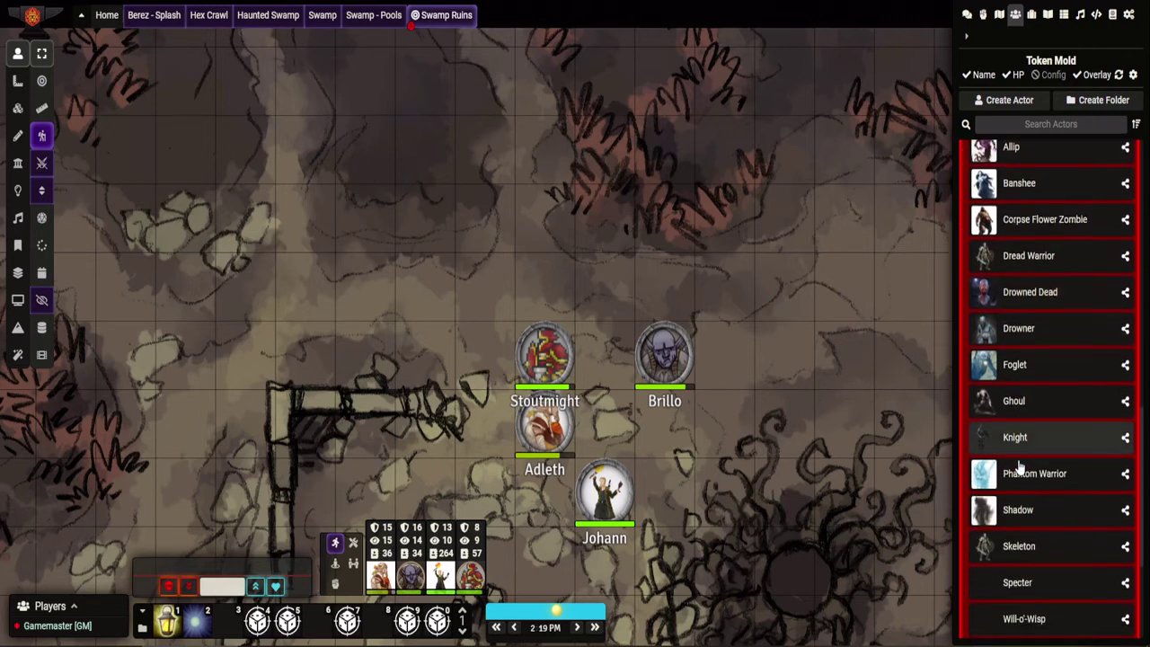
drag(983, 545, 591, 190)
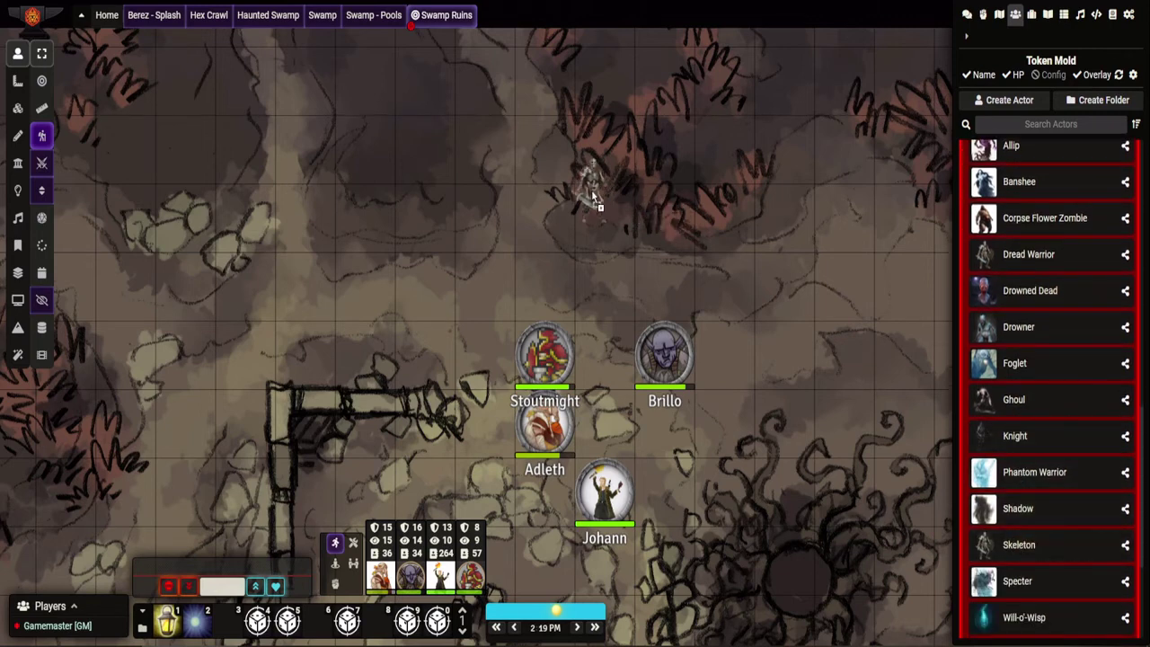
drag(546, 265, 546, 277)
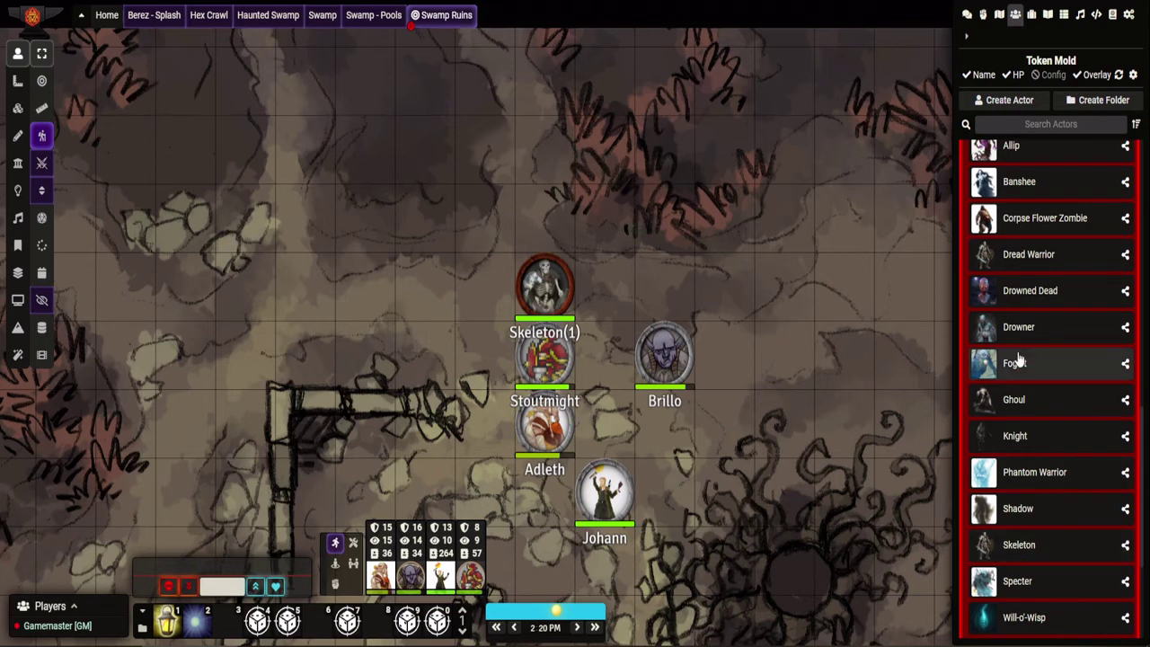
Place a Thug from the Humanoid monsters folder on the map, diagonally up and to the right of the Skeleton.
scroll(1020, 360, up, 5)
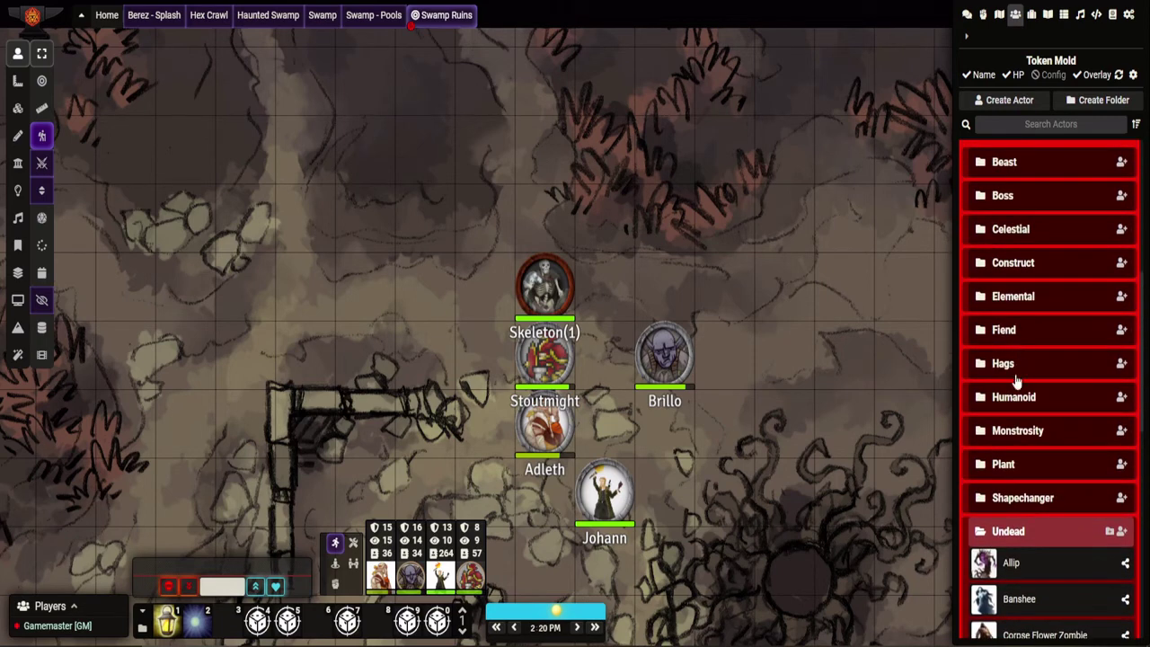
click(1014, 404)
scroll(1014, 406, down, 2)
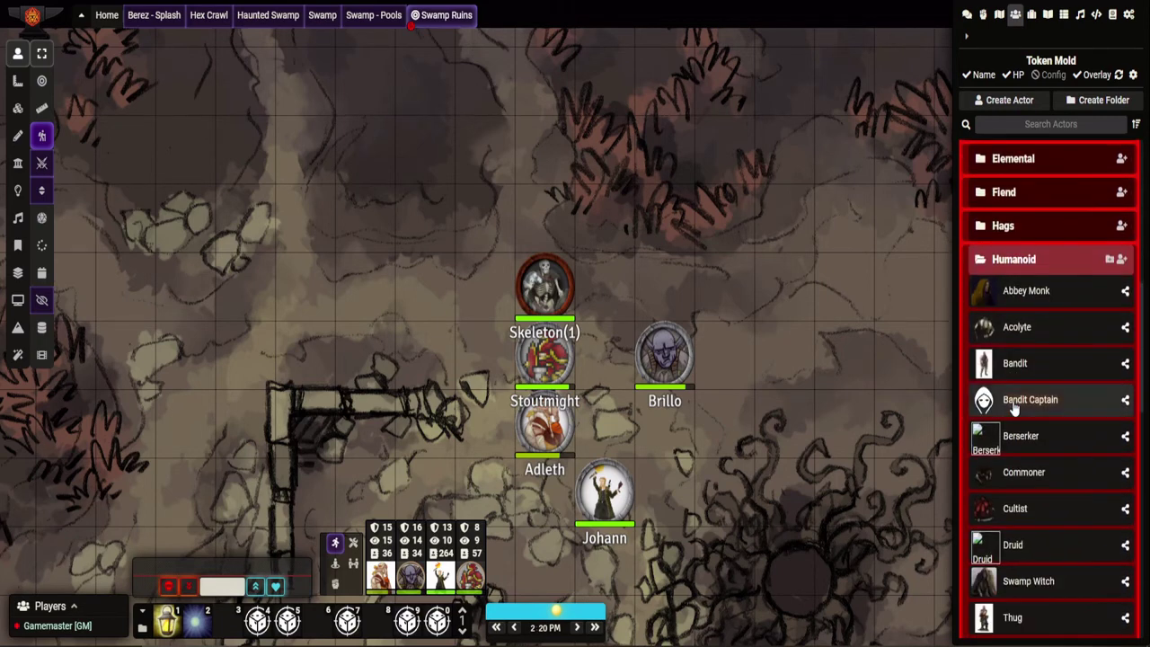
scroll(1013, 409, down, 2)
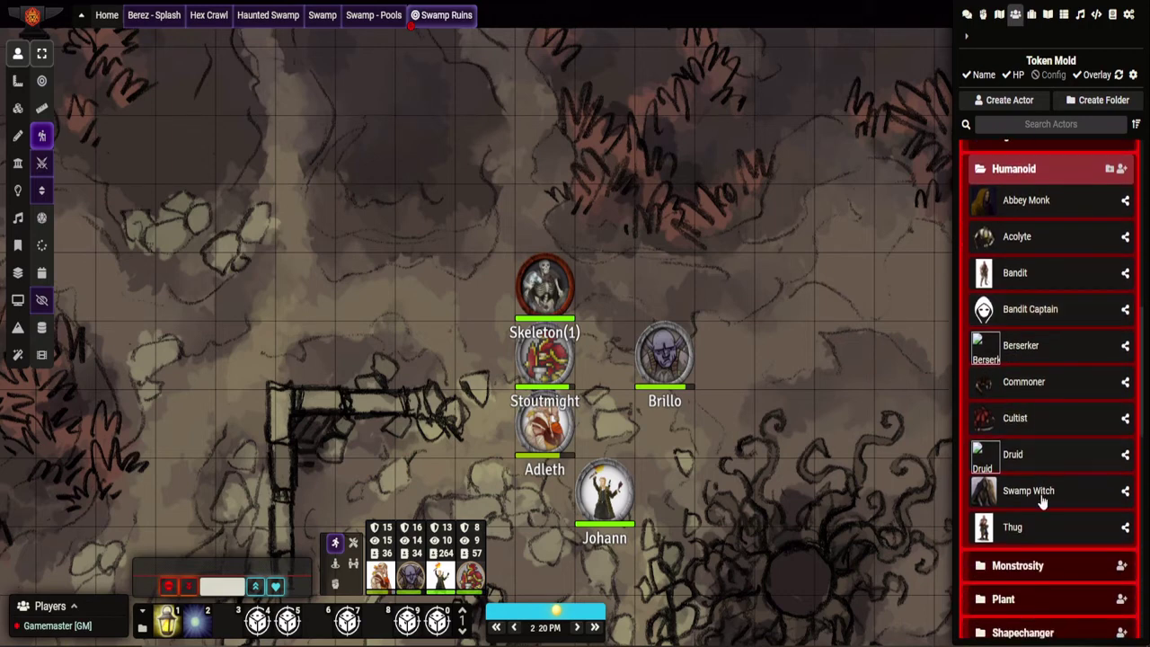
drag(1003, 528, 613, 243)
Select all six tokens, including the Skeleton and Thug, and add them to a combat encounter.
drag(507, 174, 747, 557)
right_click(627, 514)
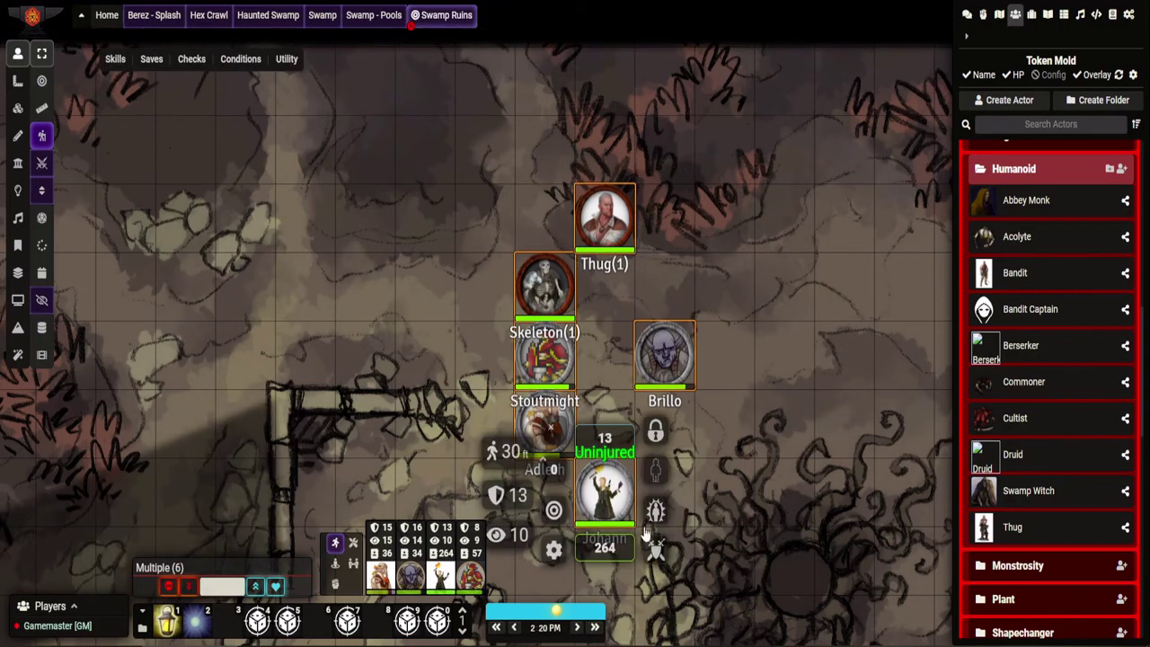
click(656, 550)
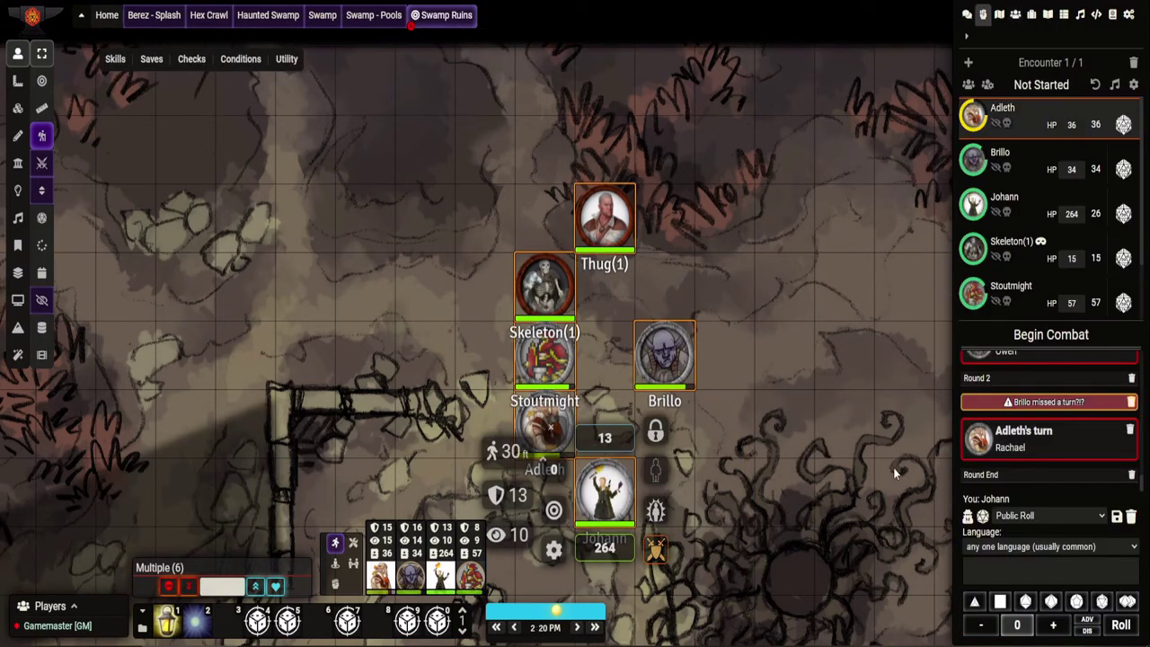
Roll initiative for every combatant, including the Skeleton and Thug, and start the encounter.
click(970, 87)
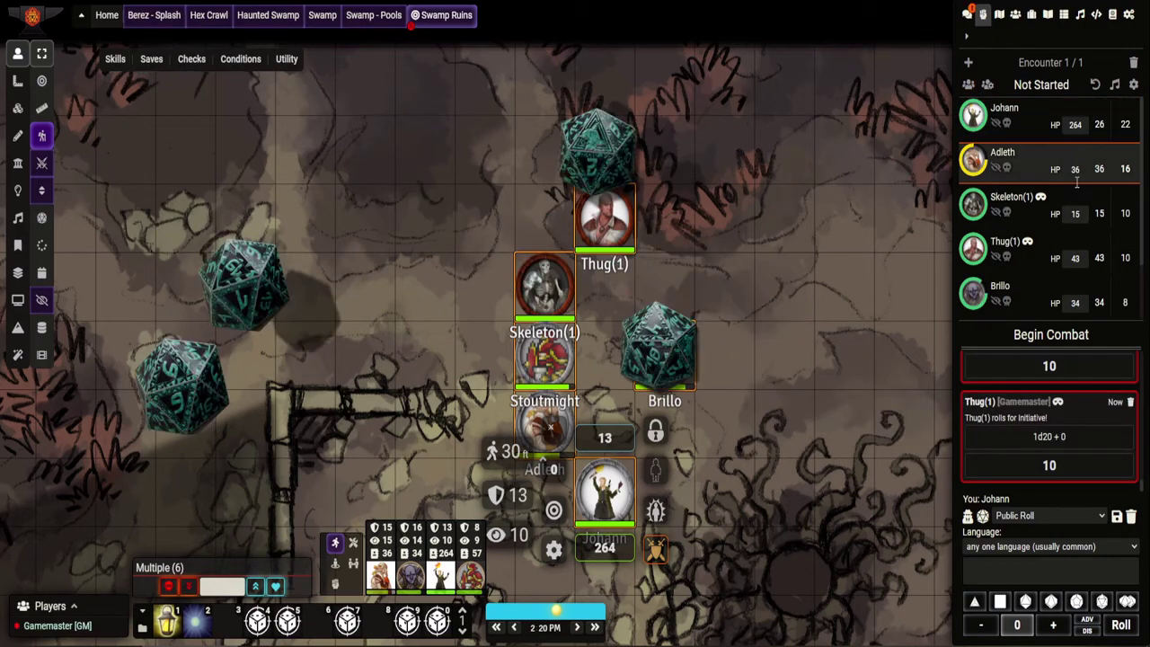
click(967, 16)
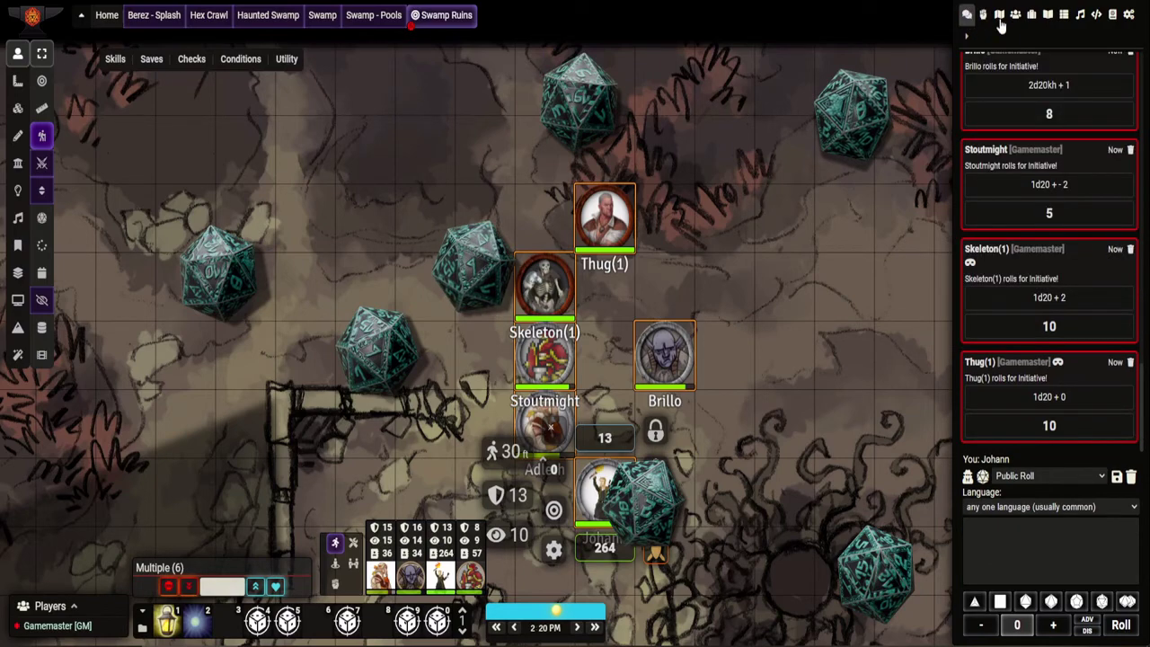
click(983, 15)
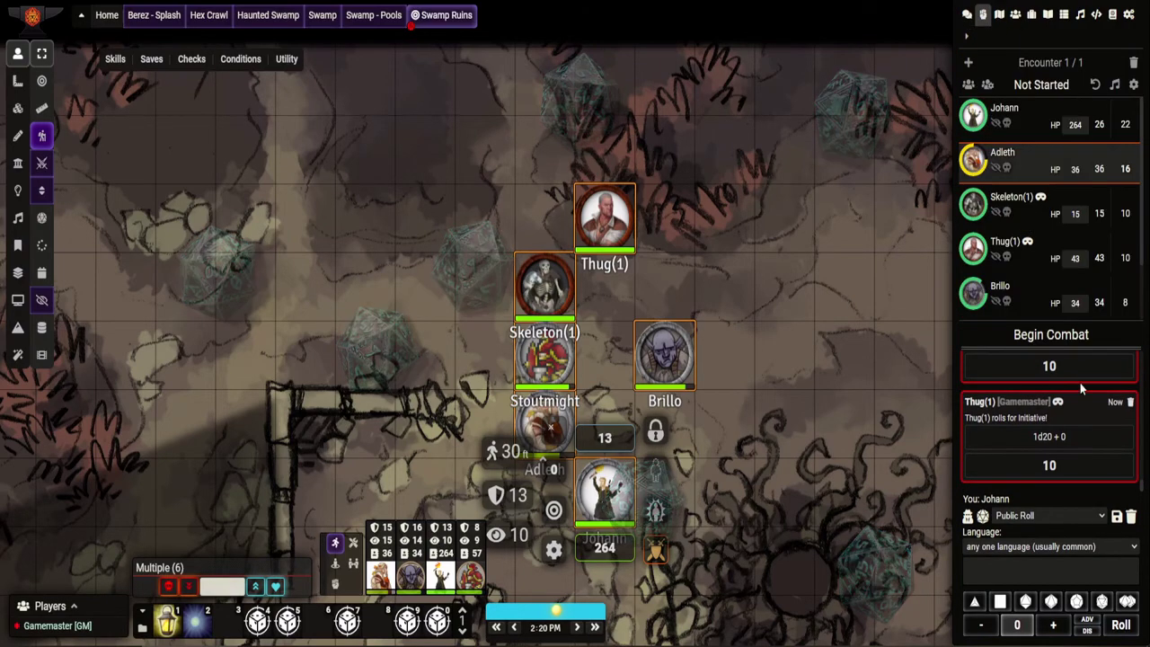
click(1052, 335)
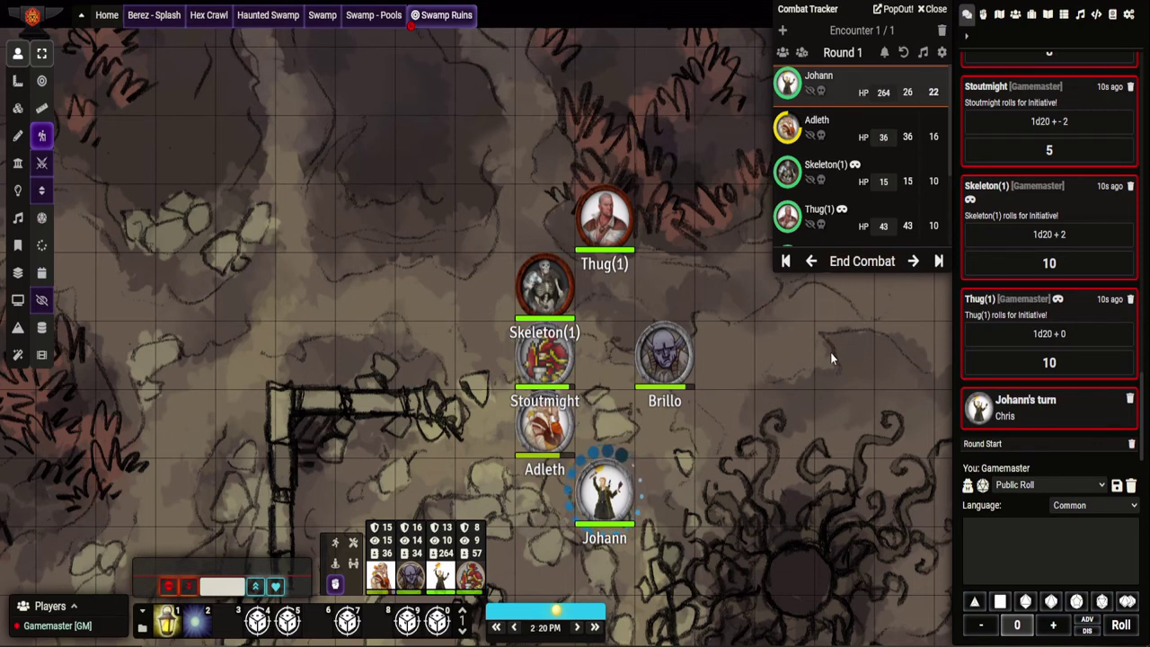
Enlarge the Combat Tracker to fit all six combatants and advance the combat from Johann's turn to Thug(1)'s turn.
drag(825, 248, 832, 329)
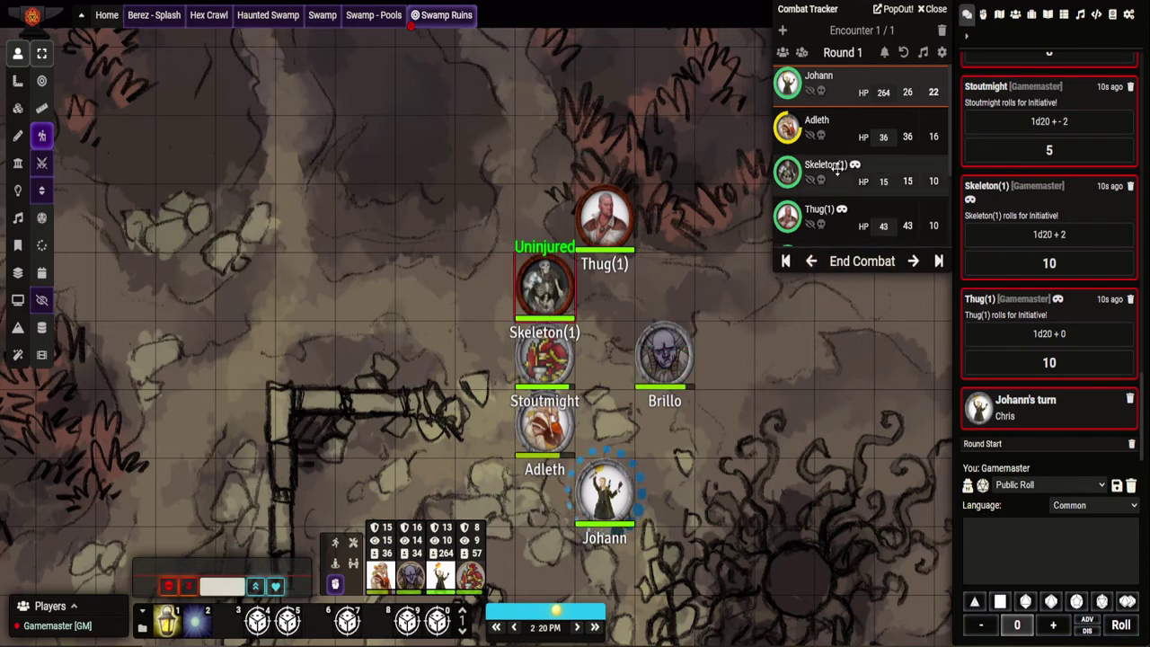
drag(943, 266, 935, 469)
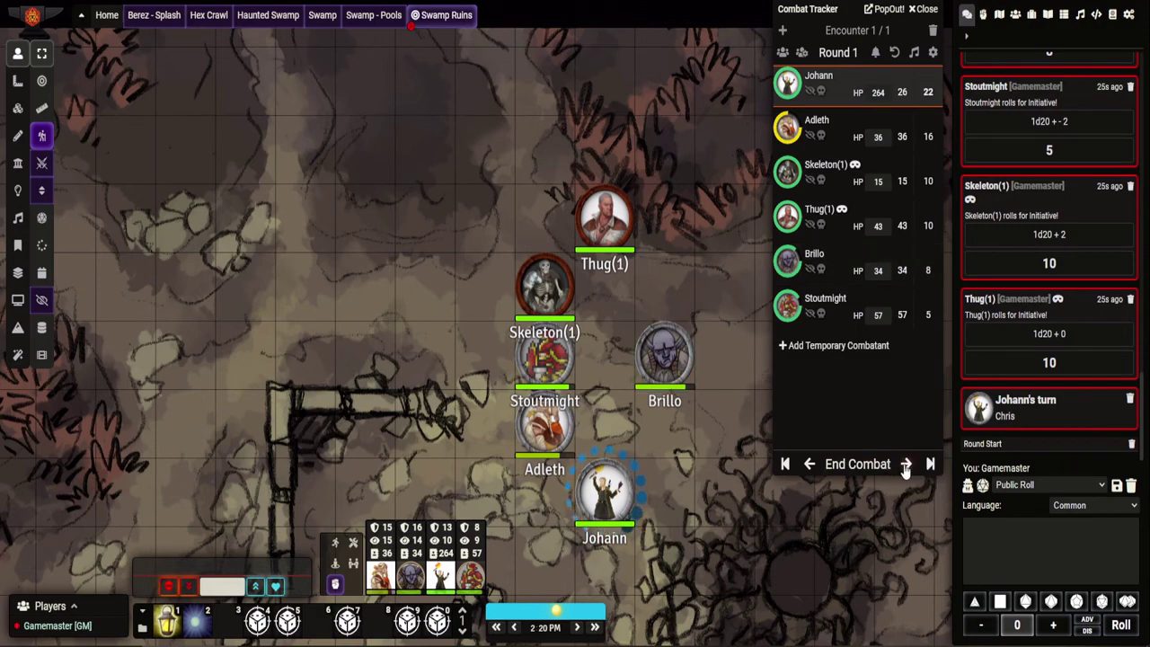
click(906, 464)
click(906, 465)
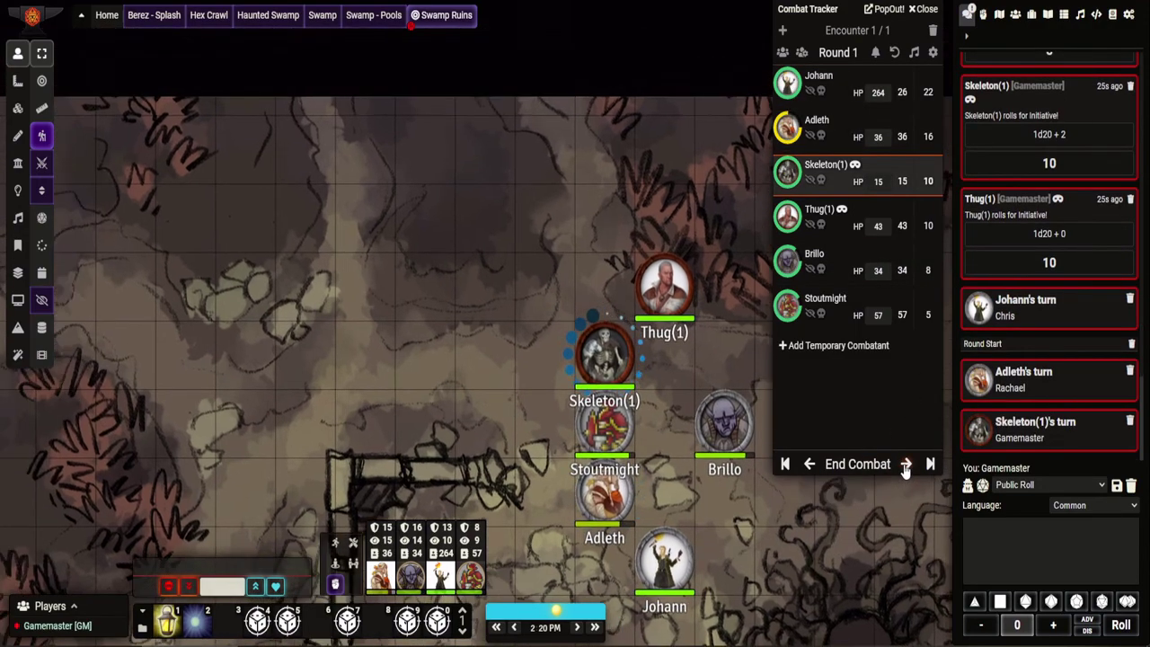
click(906, 465)
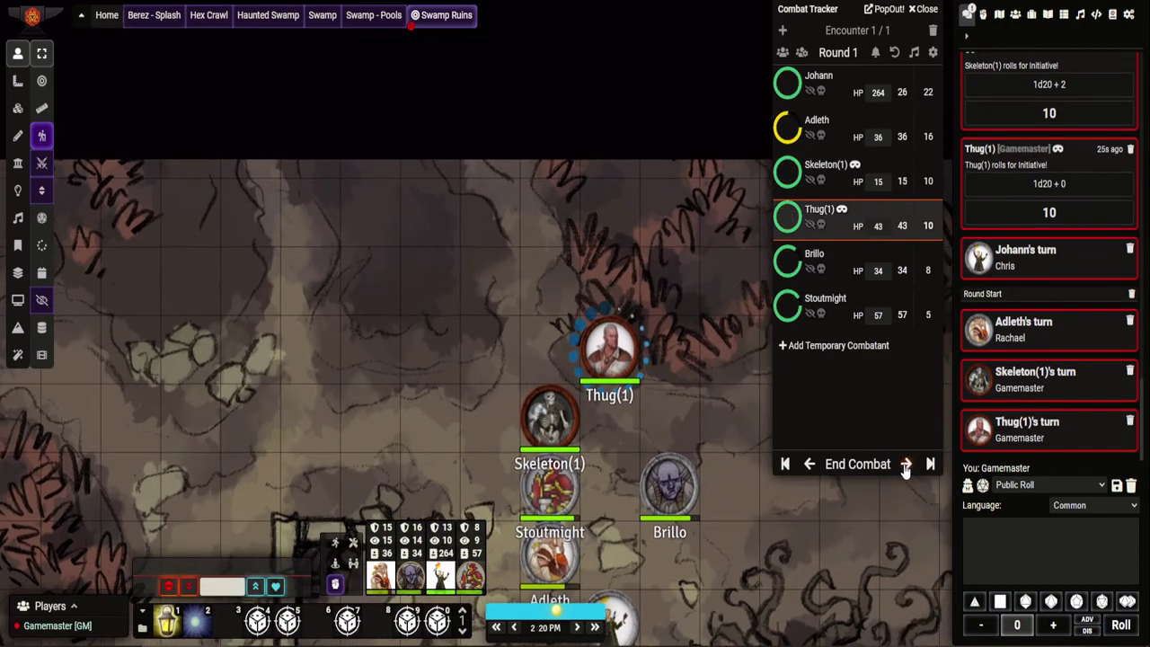
Advance the combat through Brillo's turn to Stoutmight's turn, and end the combat encounter.
click(906, 465)
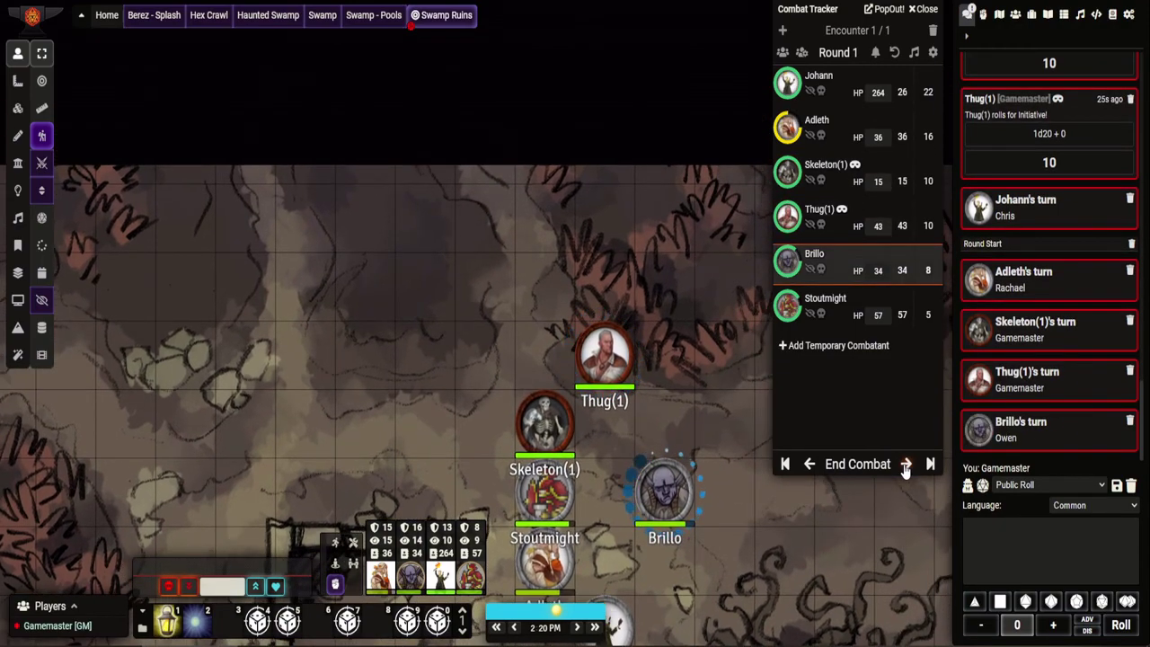
click(906, 465)
click(857, 464)
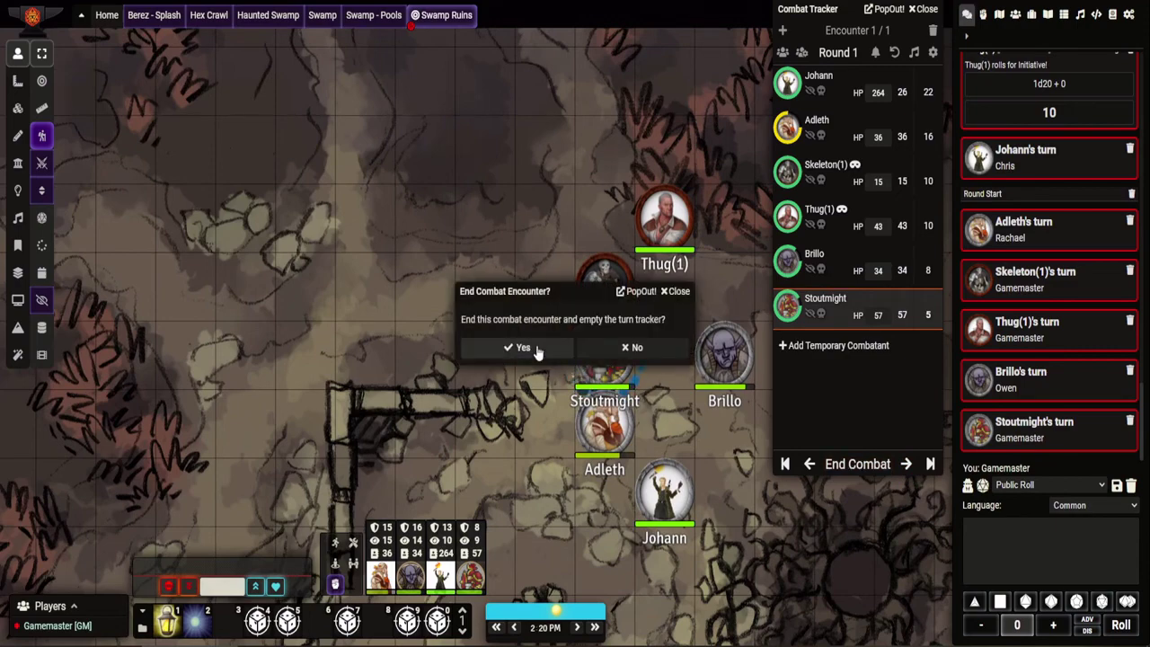
click(530, 347)
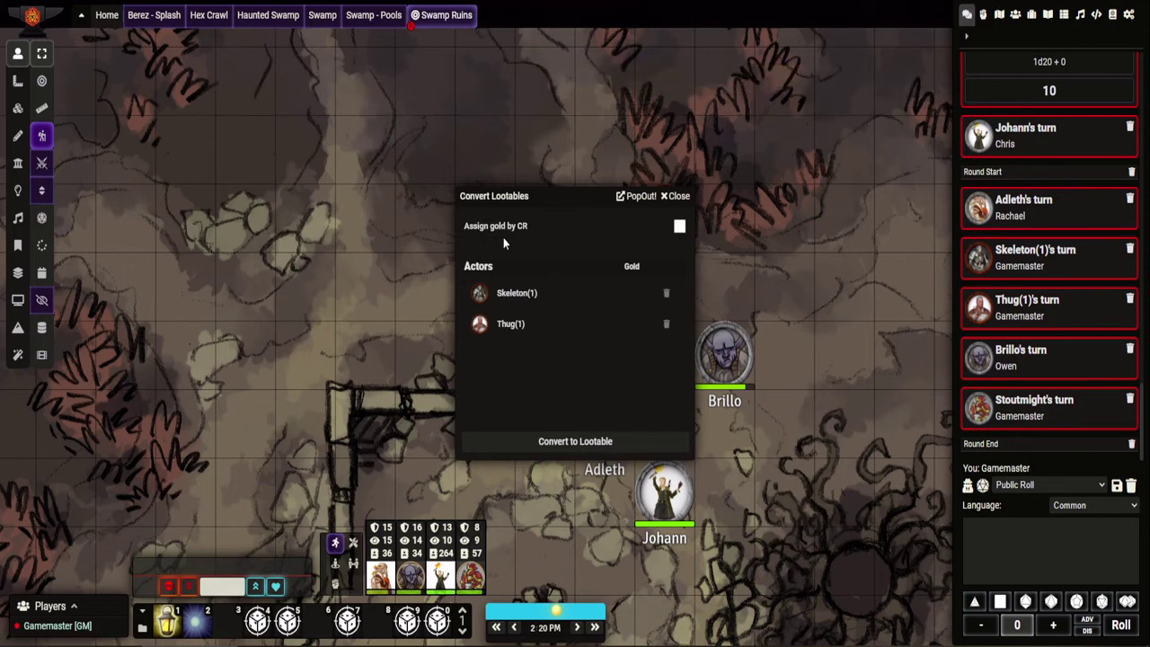
Try out the option to assign gold by CR, and convert the Skeleton and Thug to lootable tokens.
click(680, 228)
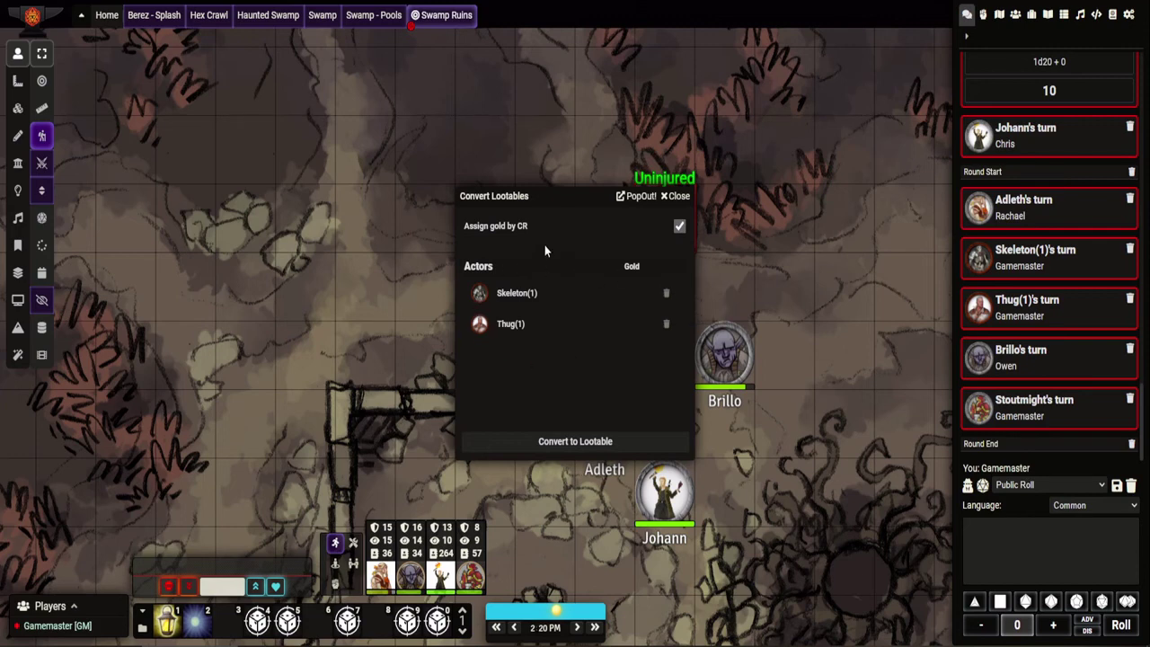
click(631, 301)
click(638, 325)
click(679, 228)
click(633, 299)
click(590, 454)
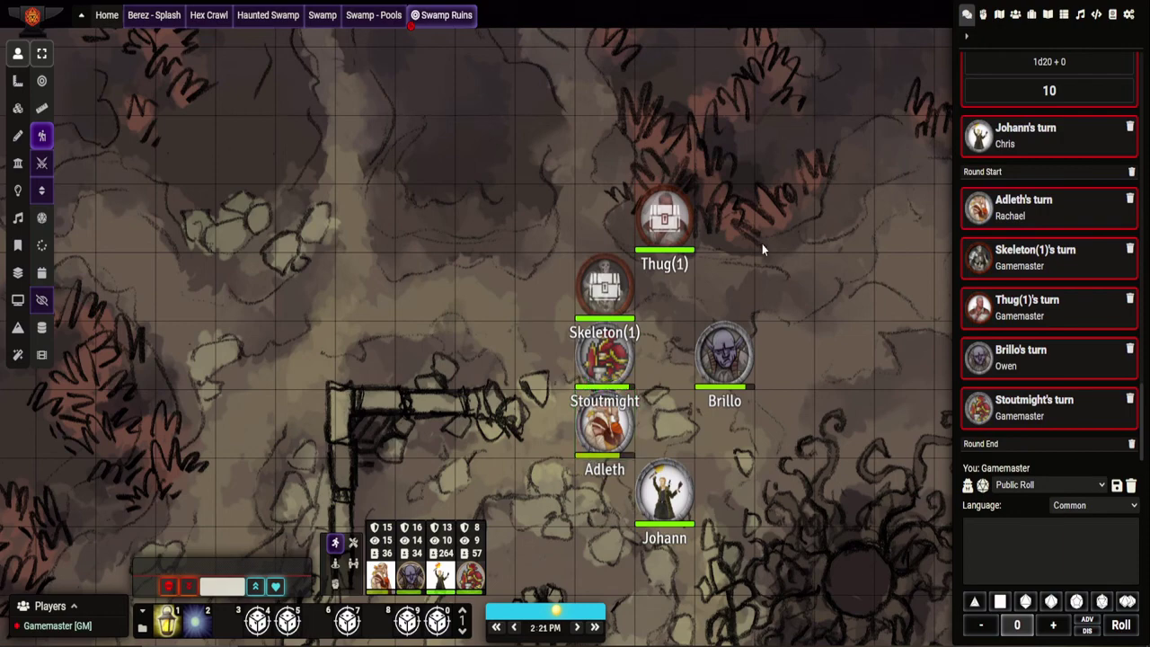
Inspect the inventory, currency and permissions on the converted Thug's loot sheet, and close the sheet.
double_click(660, 223)
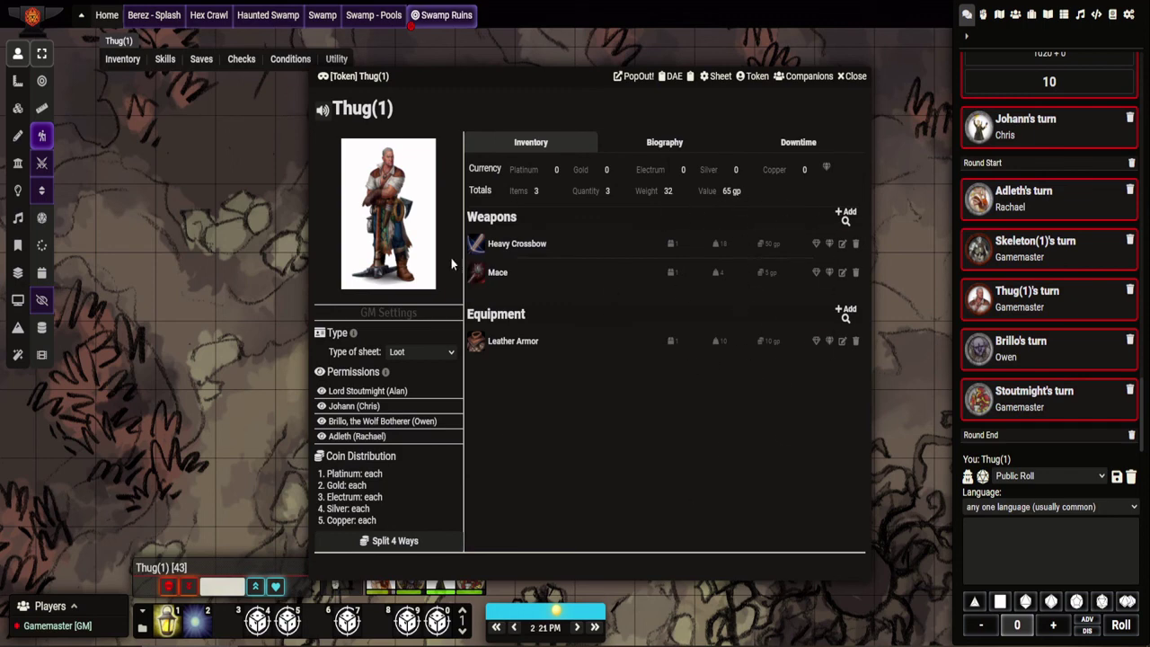
click(857, 79)
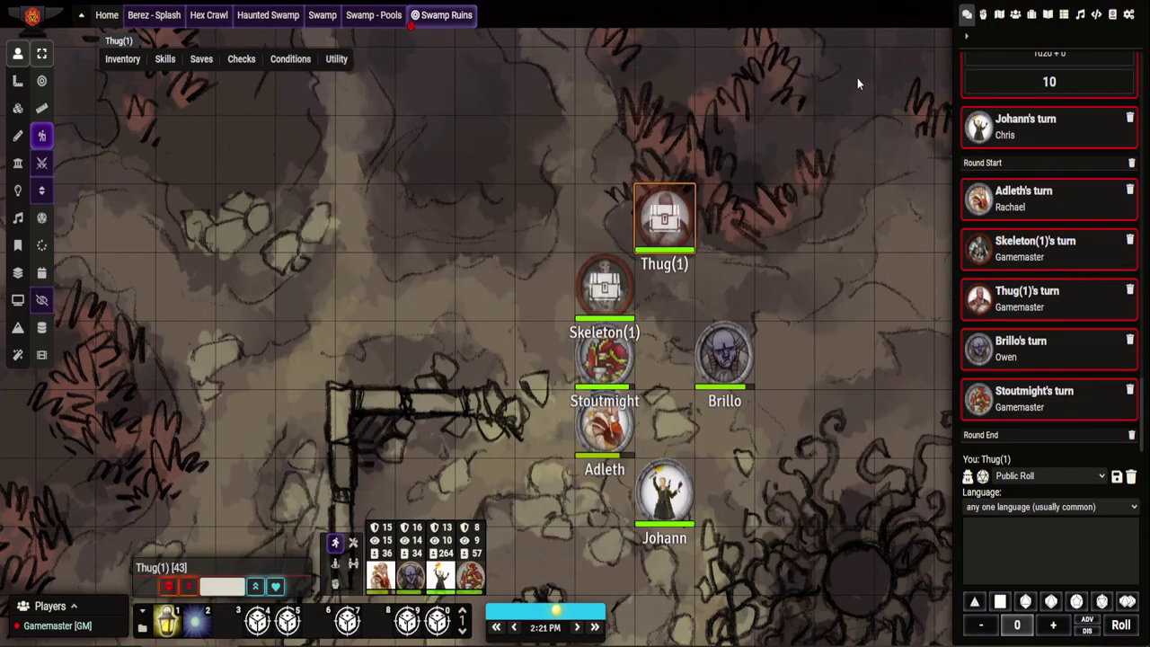
double_click(676, 216)
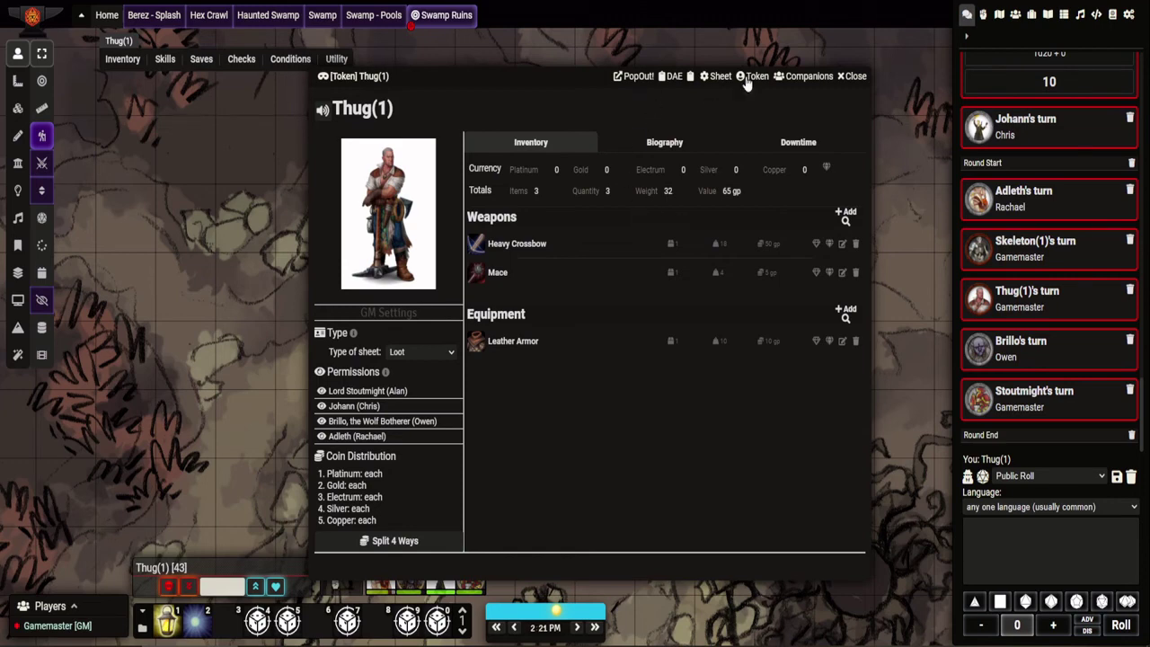
click(853, 78)
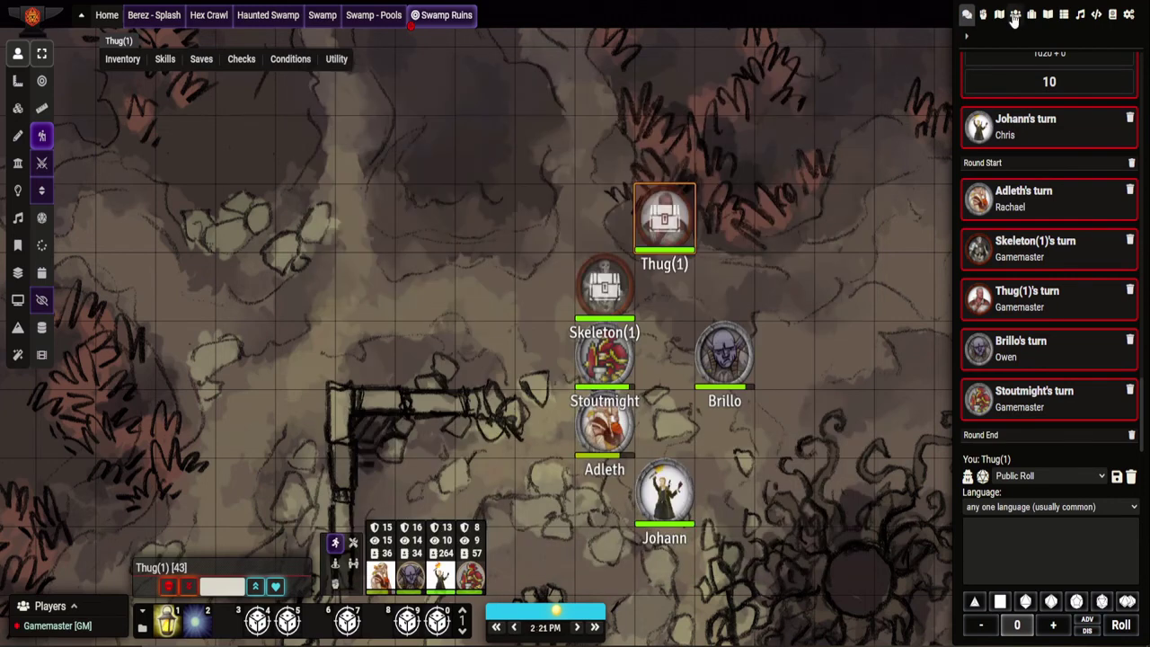
click(1000, 15)
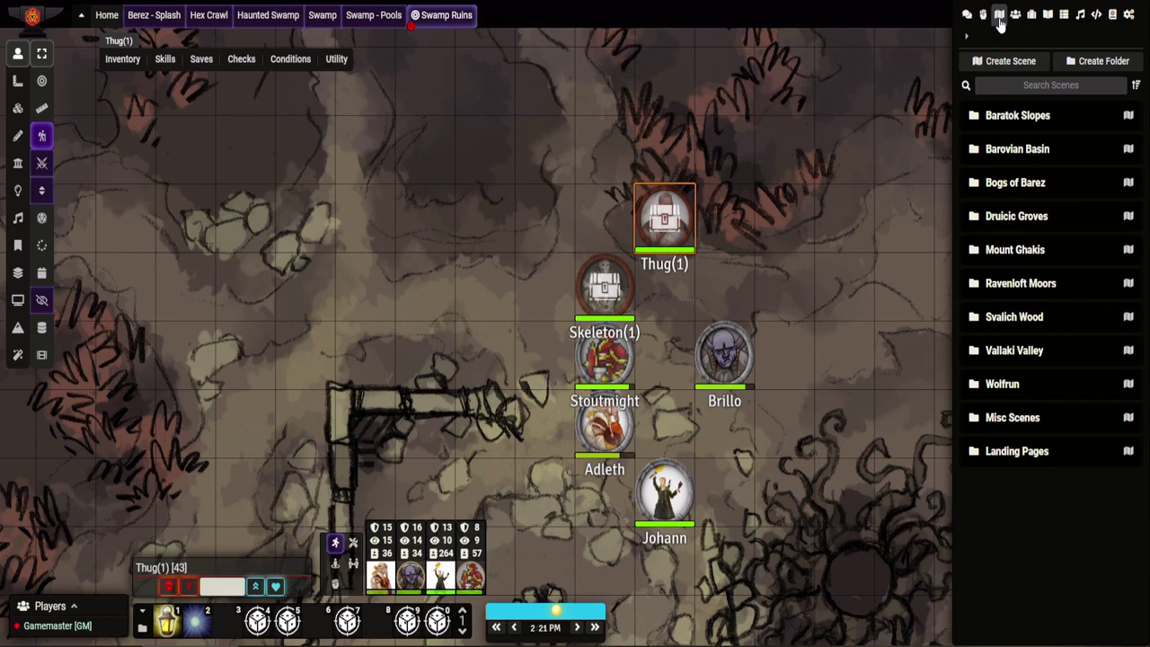
click(983, 15)
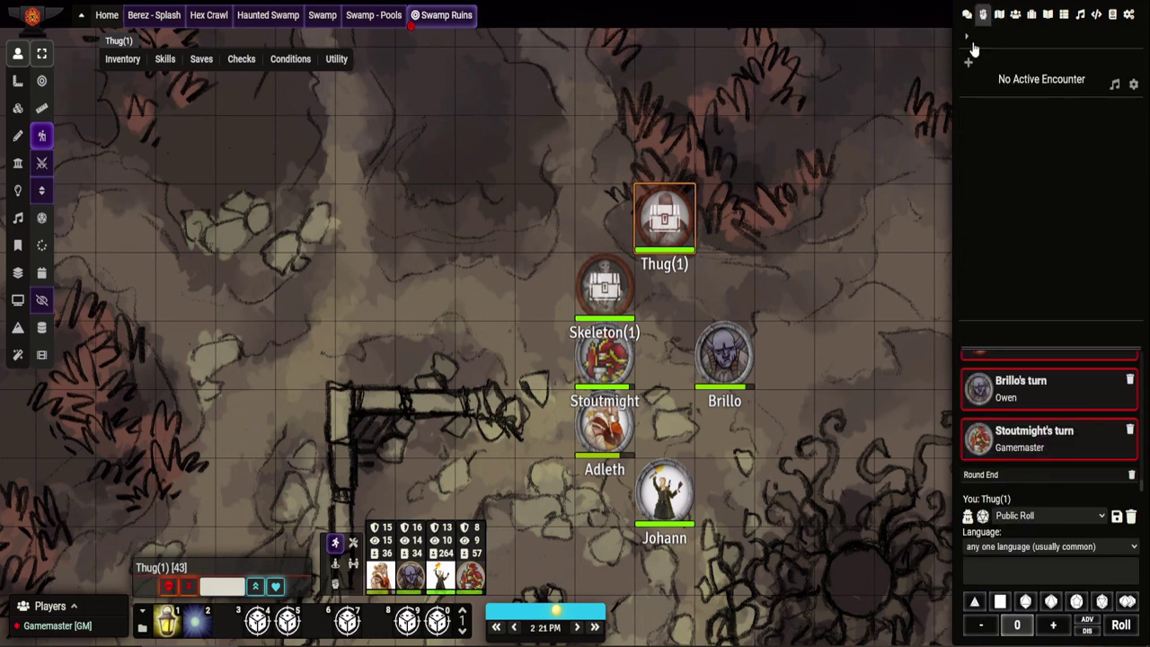
click(967, 15)
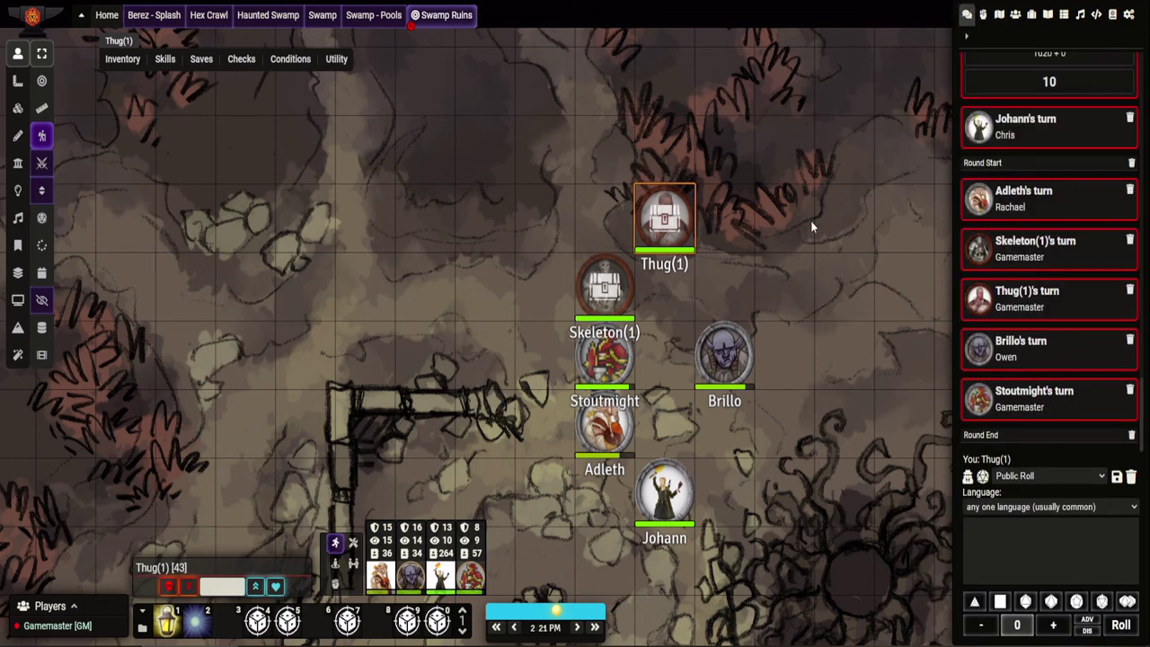